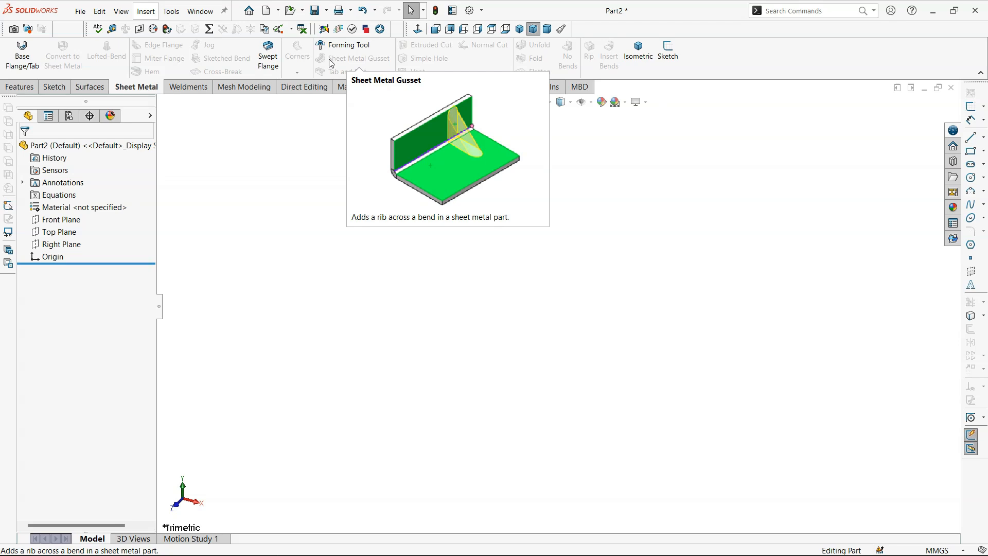
Sketch a center rectangle about 92 by 69 mm on the Top Plane, centred on the origin
left_click(394, 297)
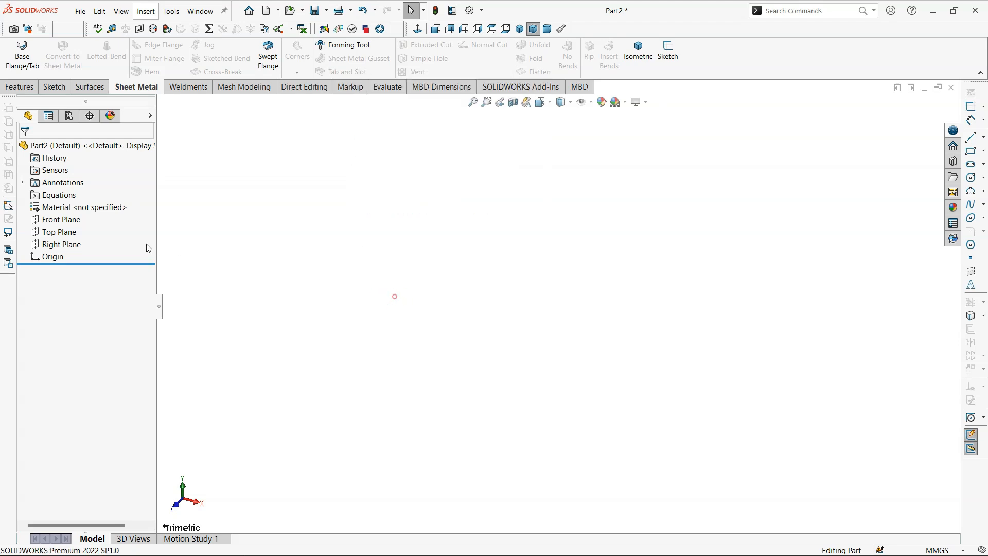
left_click(75, 232)
left_click(72, 219)
left_click(96, 72)
left_click(96, 57)
left_click(67, 188)
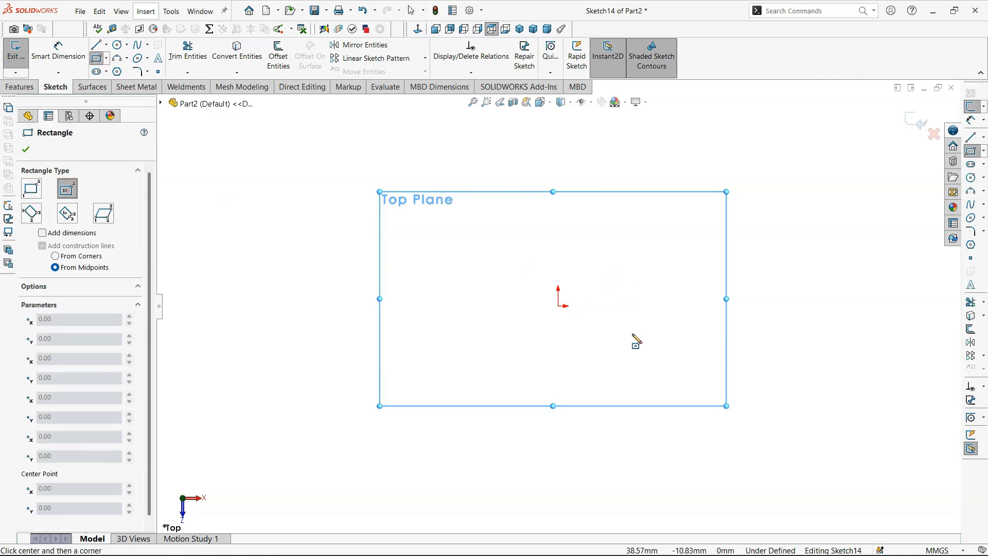
left_click(559, 306)
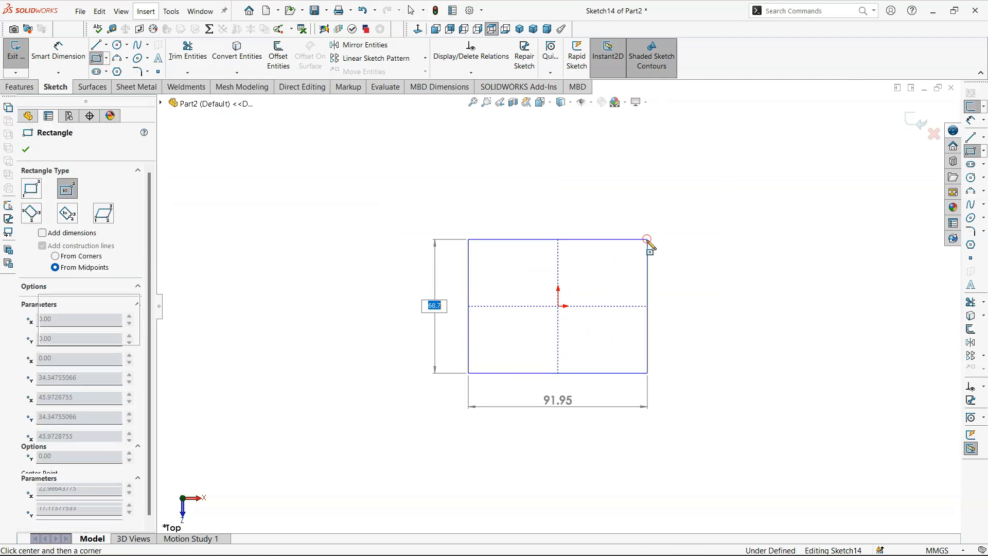
left_click(649, 238)
key("Escape")
Dimension the rectangle to 150 mm wide and 200 mm high
right_click_drag(692, 324, 688, 283)
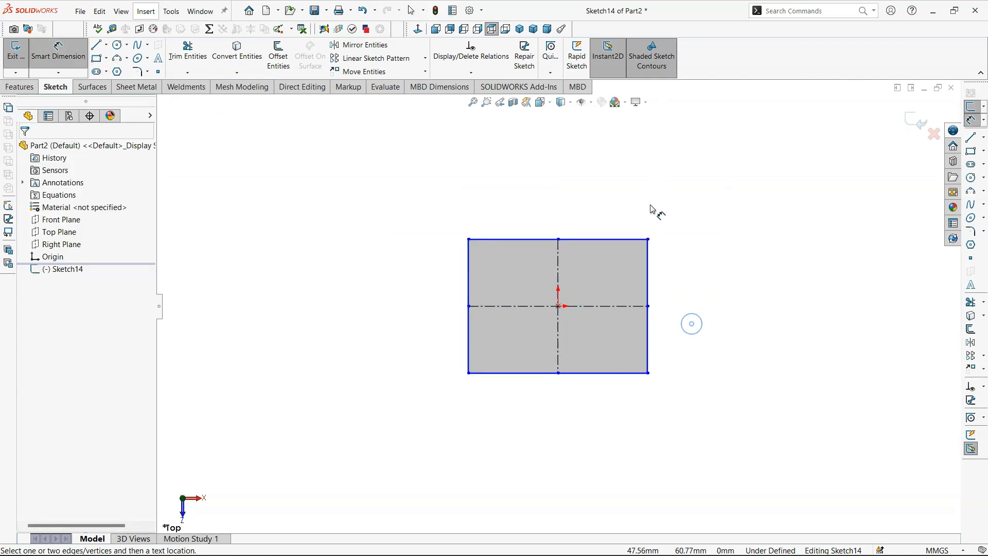
left_click(630, 240)
left_click(609, 201)
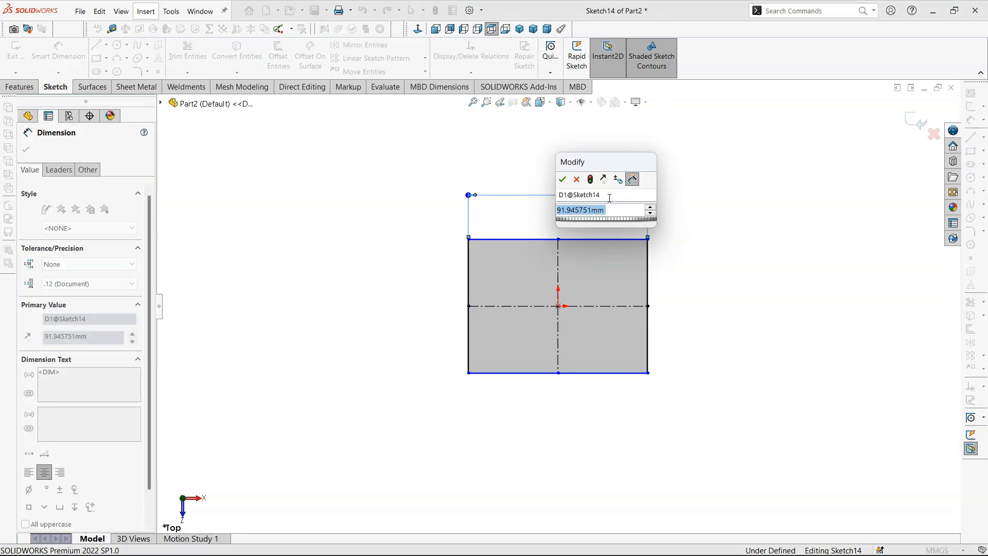
type("150")
key("Return")
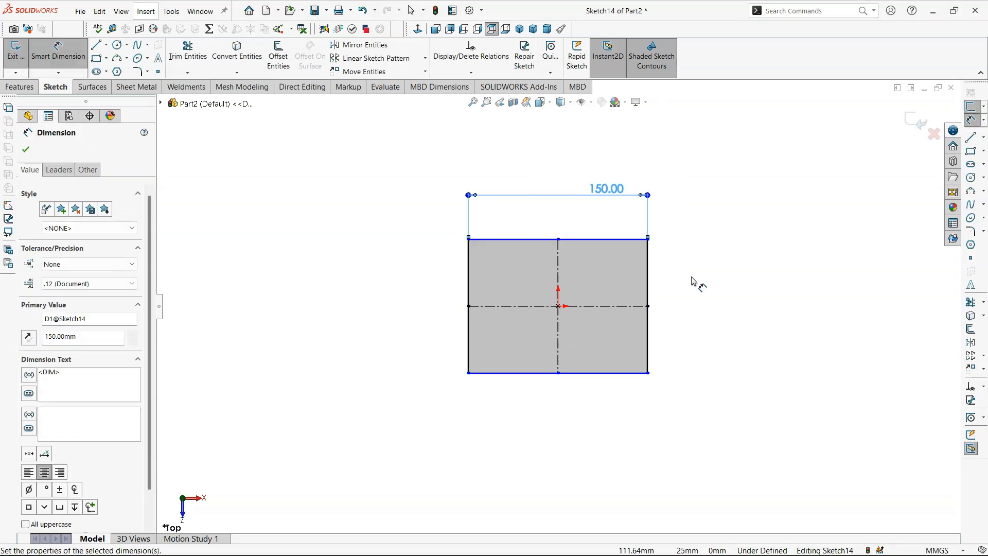
left_click(650, 271)
left_click(676, 270)
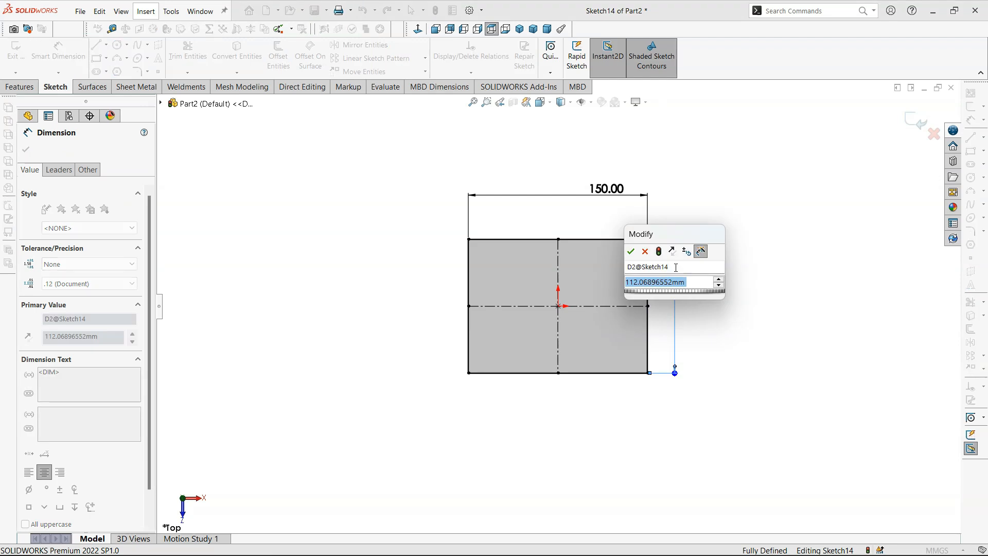
type("200")
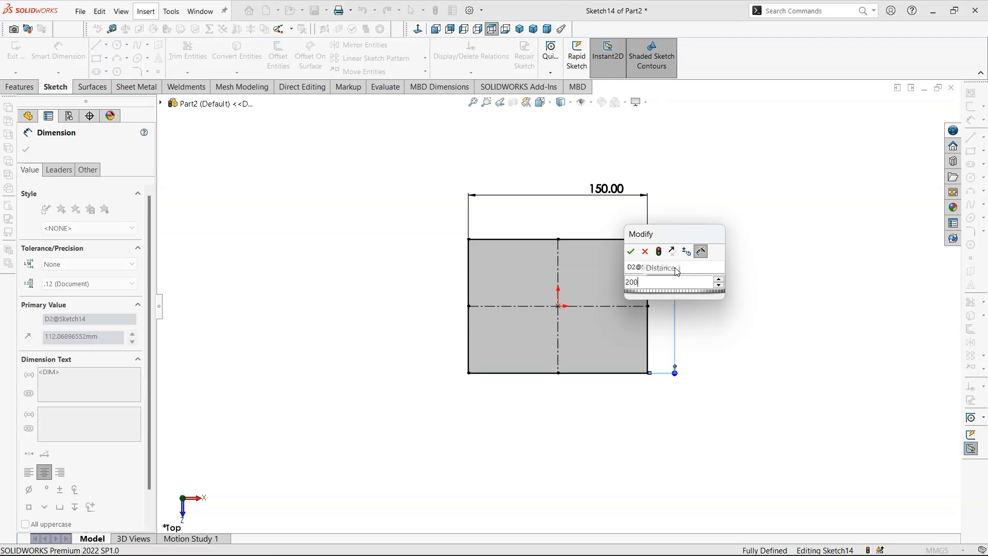
key("Return")
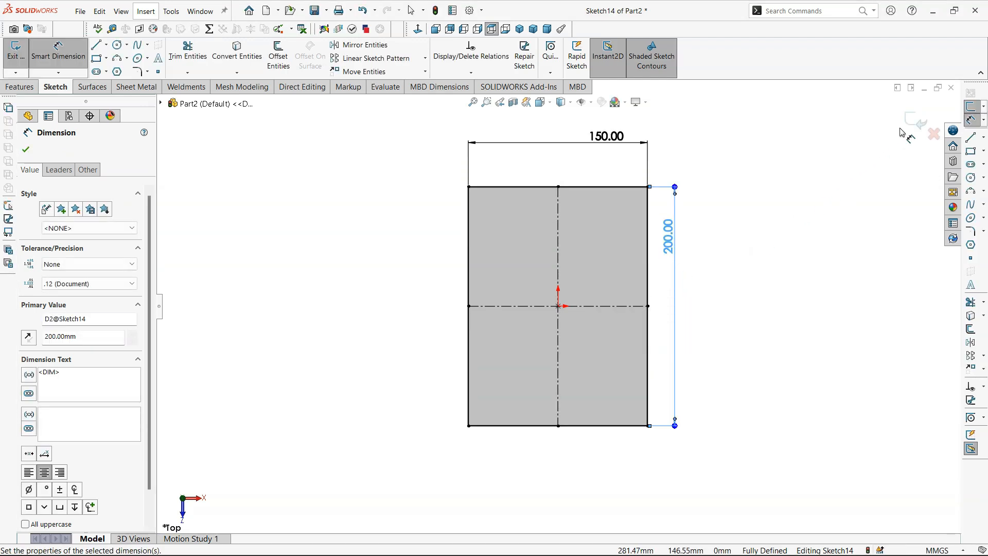
Create a 1 mm thick sheet metal base flange from the rectangle sketch
left_click(920, 125)
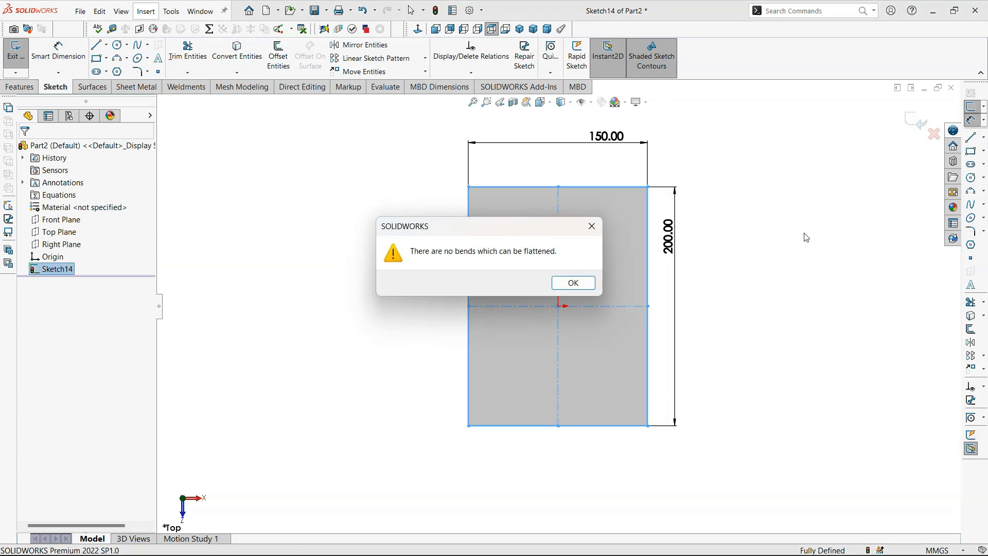
left_click(590, 225)
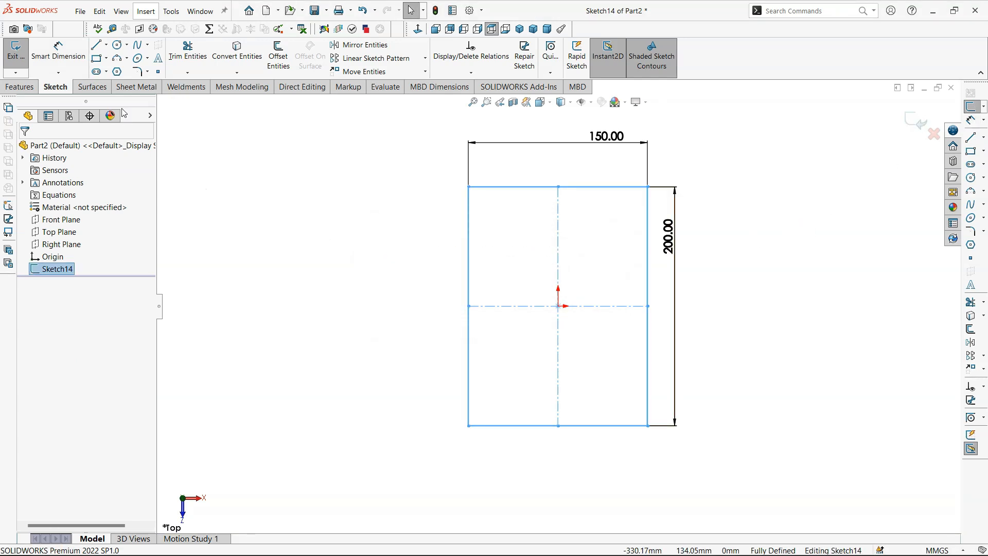
left_click(128, 88)
left_click(22, 57)
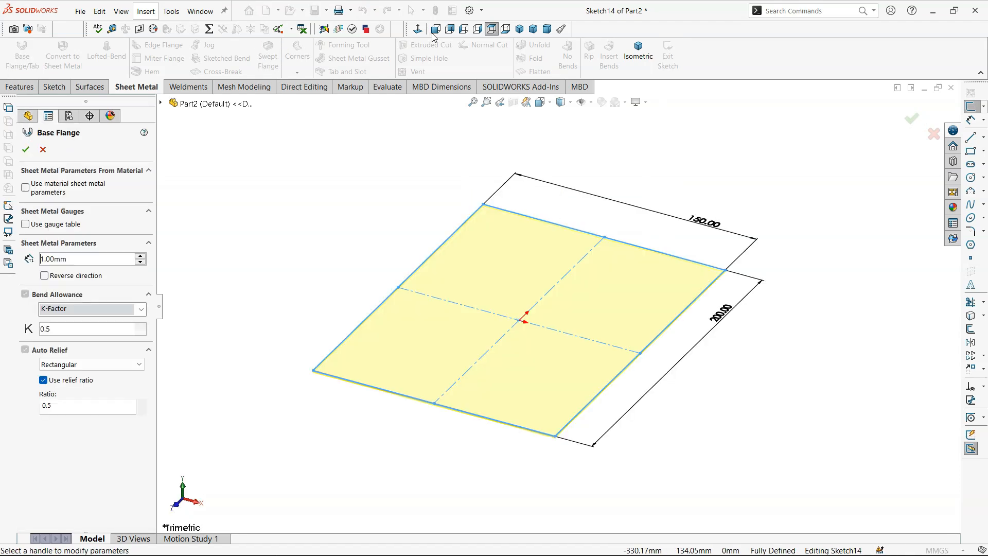
left_click(25, 150)
scroll(691, 344, "up", 5)
scroll(620, 344, "down", 5)
scroll(462, 251, "up", 2)
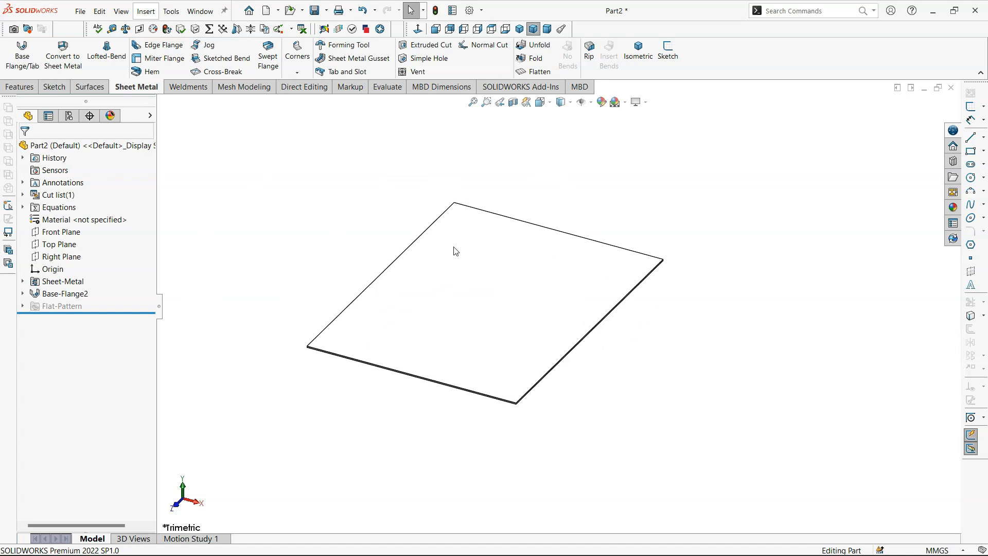
scroll(453, 252, "down", 3)
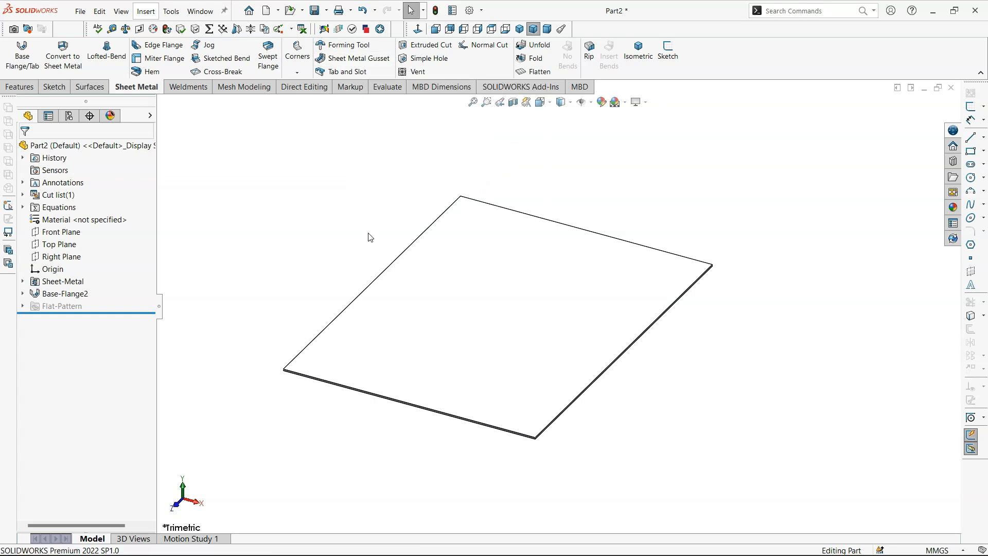
Add a 90-degree edge flange 150 mm long, pointing upward, along one of the base plate's 200 mm edges
left_click(169, 50)
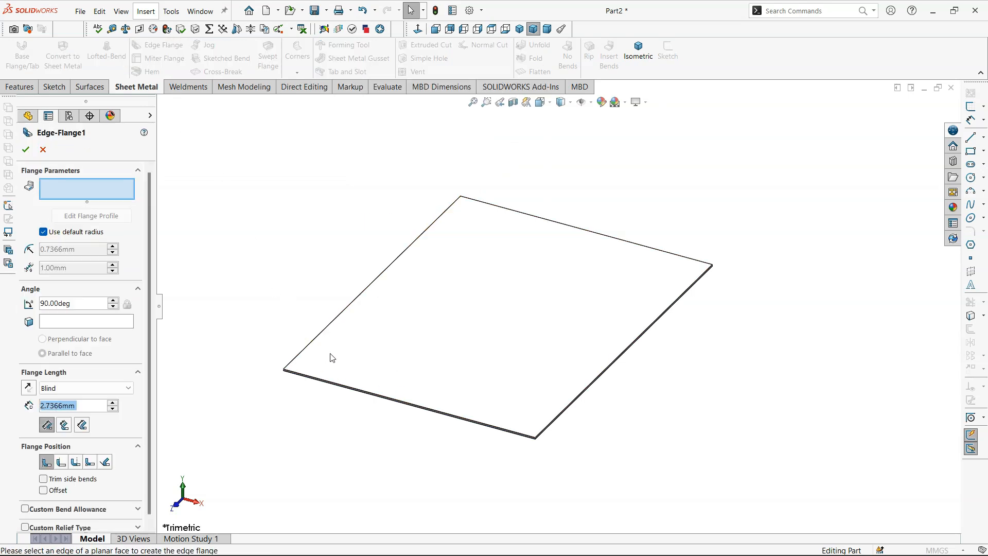
left_click(317, 336)
left_click(324, 154)
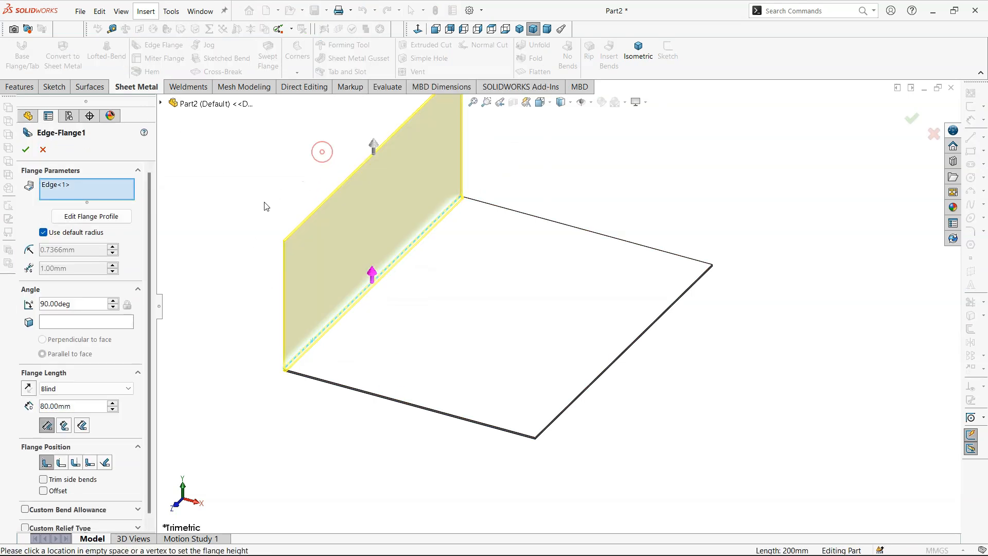
left_click(87, 407)
double_click(87, 407)
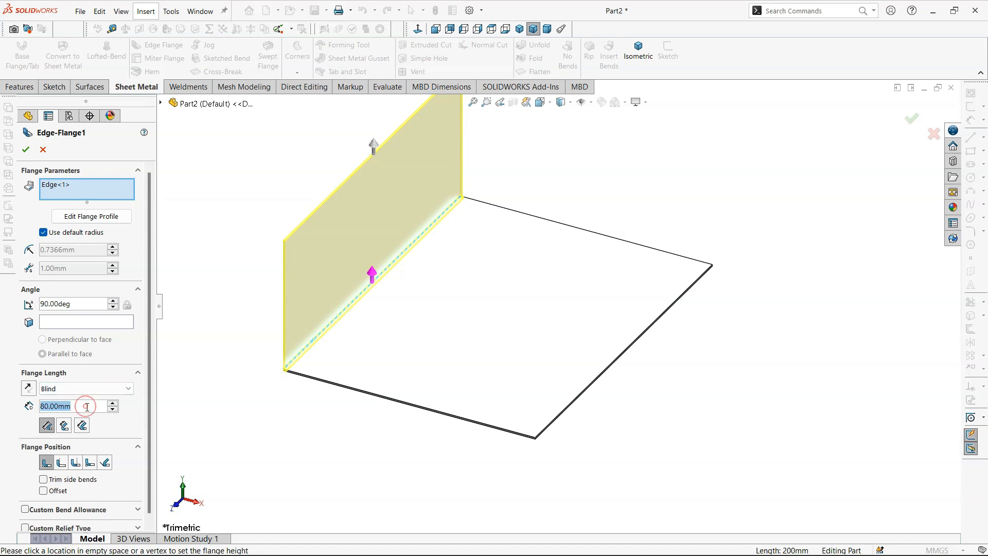
type("150")
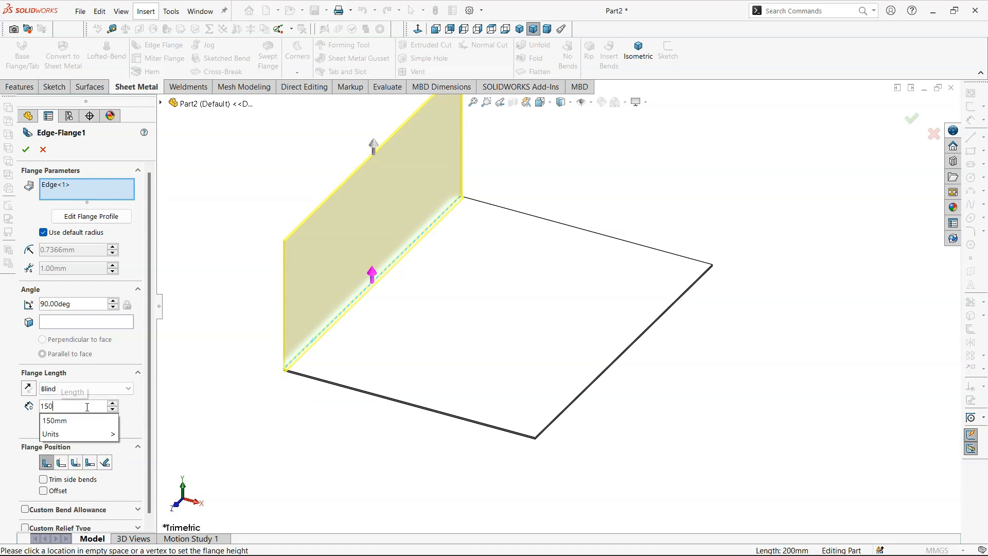
key("Return")
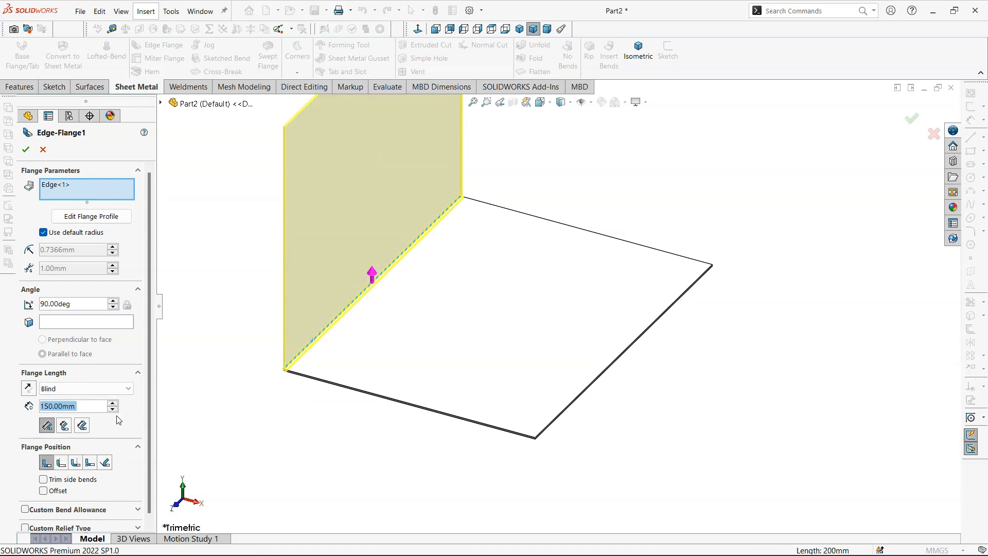
left_click(25, 149)
Start a sheet metal gusset with the inner face of the upright flange and the base plate's top face as supporting faces
scroll(559, 305, "up", 5)
left_click(643, 389)
scroll(567, 246, "down", 1)
middle_click_drag(582, 259, 582, 222)
middle_click_drag(620, 477, 560, 214)
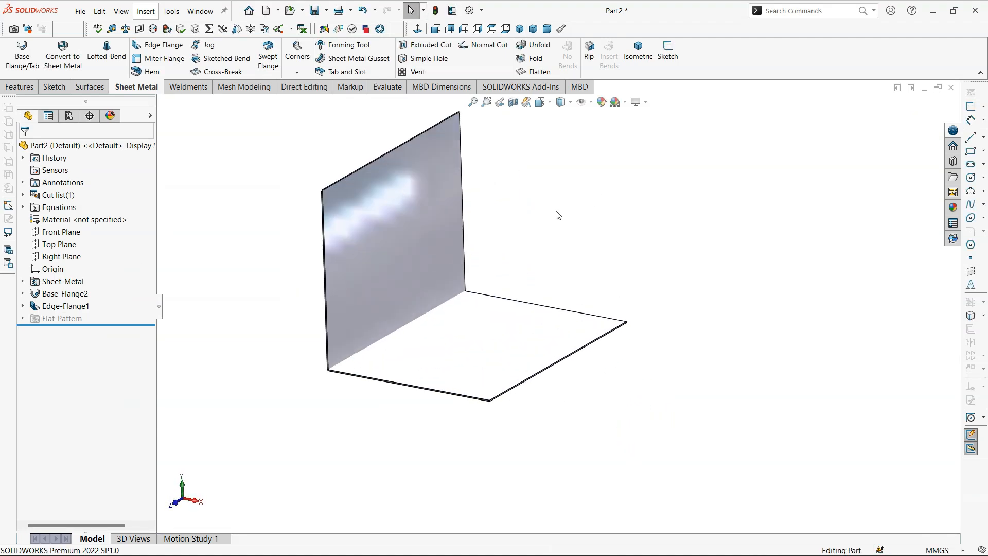
left_click(379, 60)
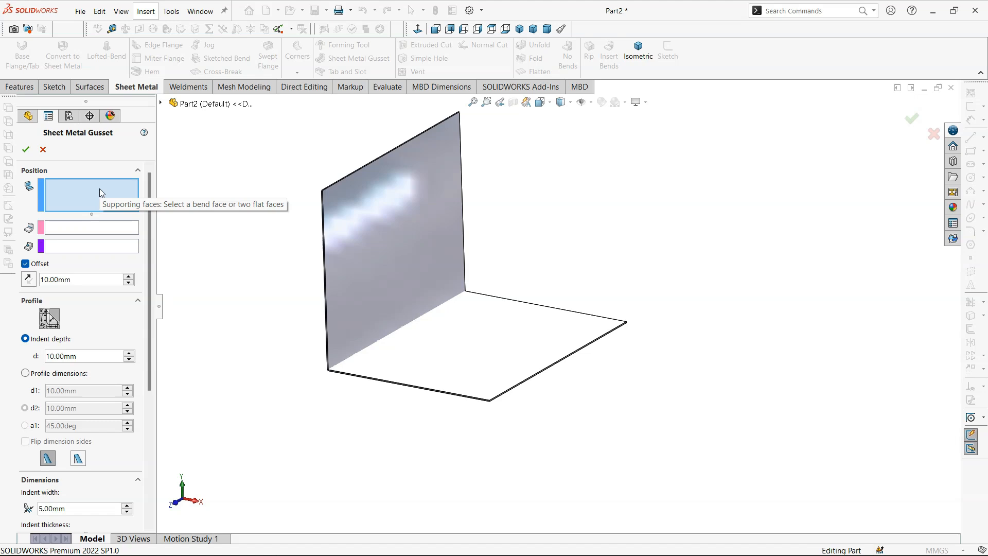
left_click(364, 252)
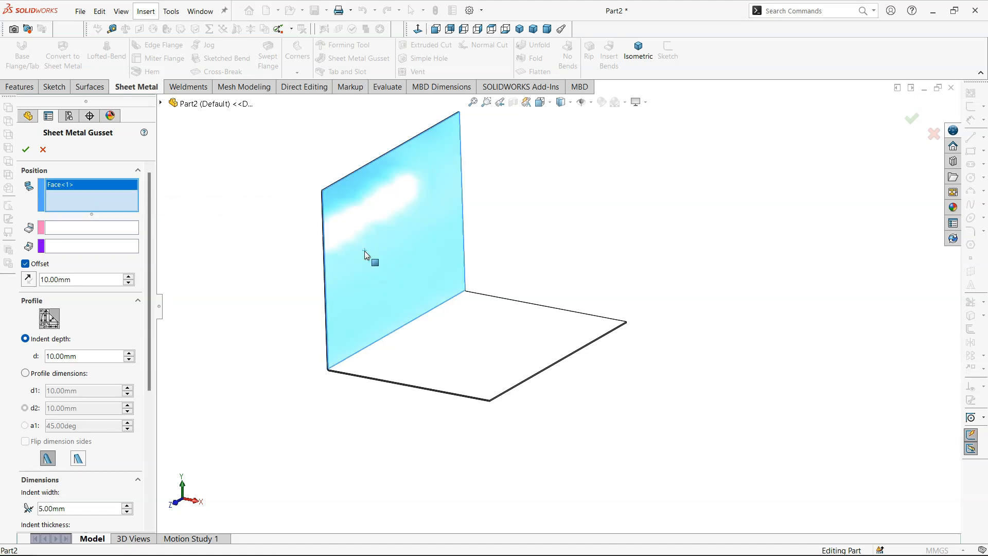
left_click(412, 353)
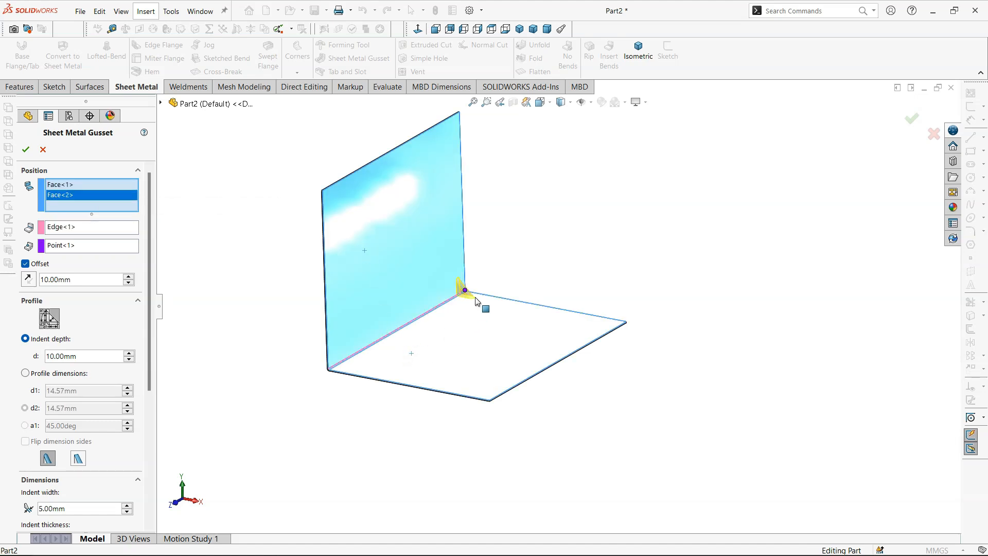
Set the gusset's indent depth to 90 mm
scroll(472, 306, "up", 3)
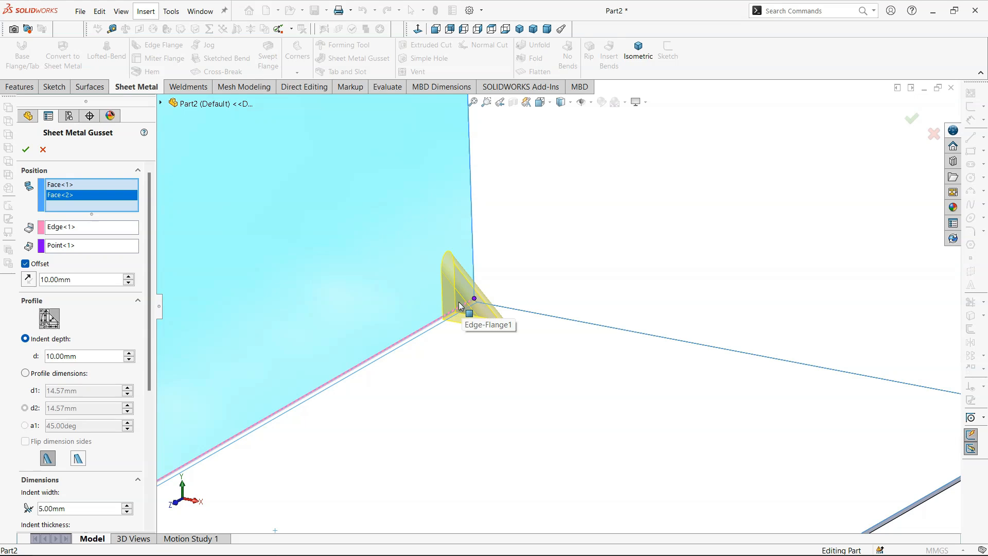
scroll(435, 300, "down", 6)
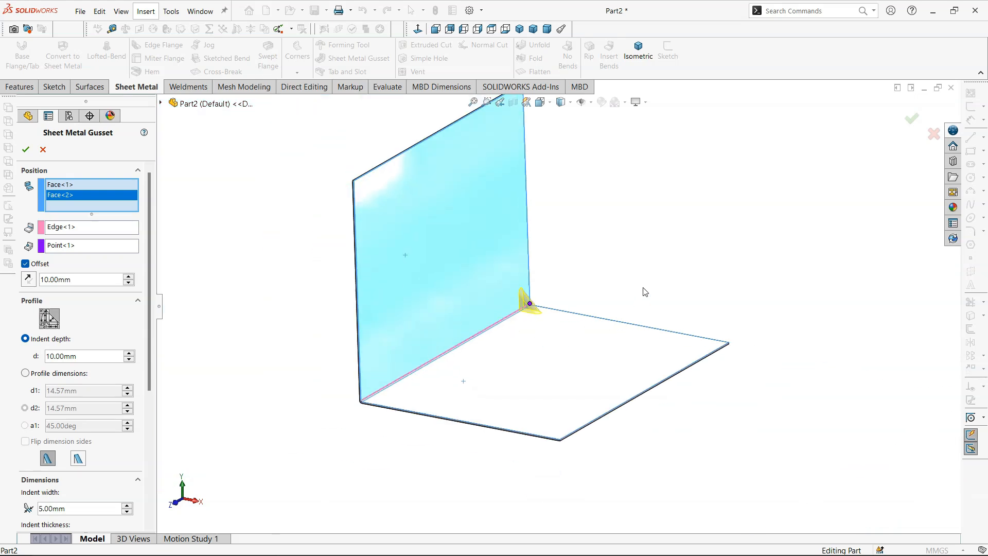
scroll(643, 289, "up", 2)
scroll(523, 387, "down", 3)
scroll(551, 243, "up", 2)
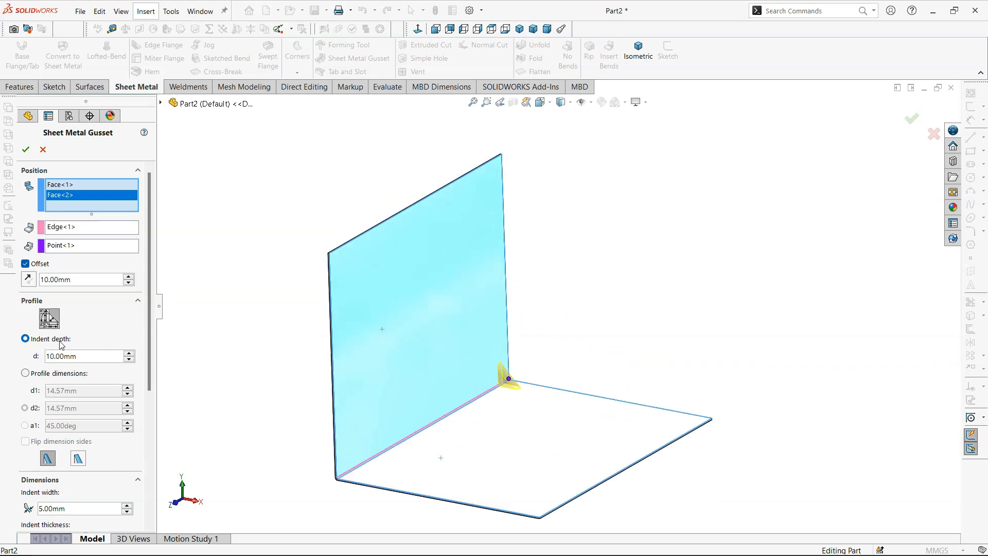
left_click(129, 354)
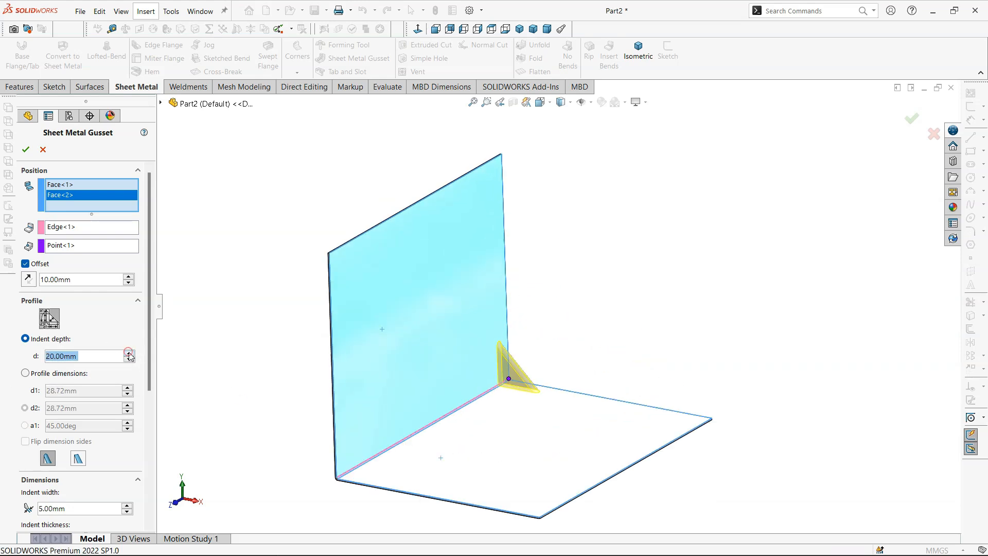
left_click(129, 353)
left_click(130, 353)
left_click(129, 354)
left_click(130, 354)
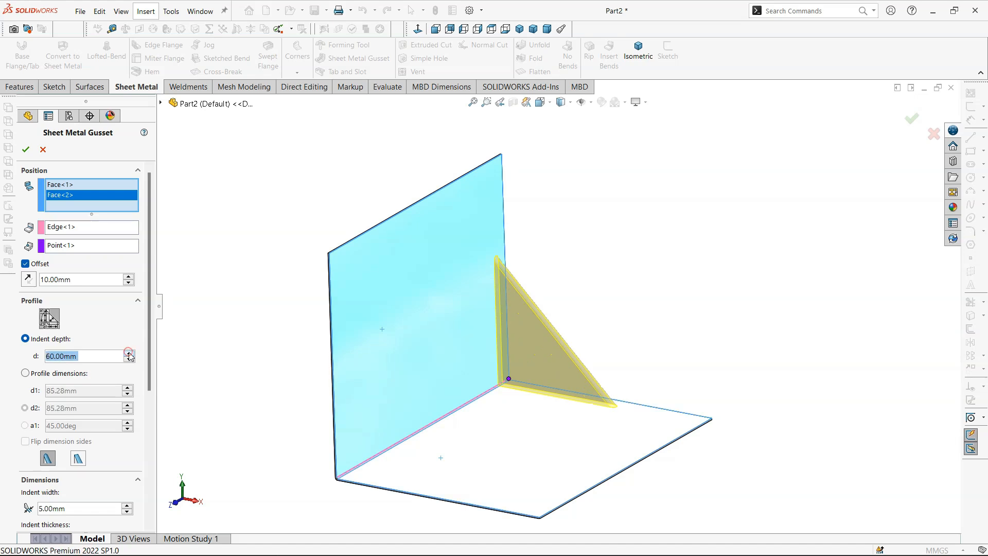
left_click(130, 354)
left_click(130, 354)
left_click(130, 353)
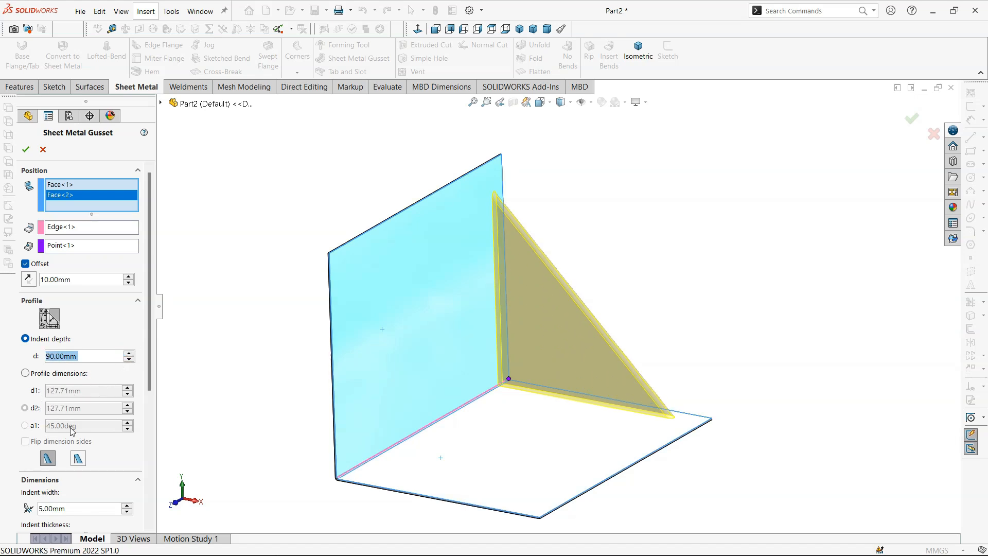
Turn off the gusset's offset, inspect its position at the flange's side edge, and turn the offset back on
scroll(628, 356, "up", 2)
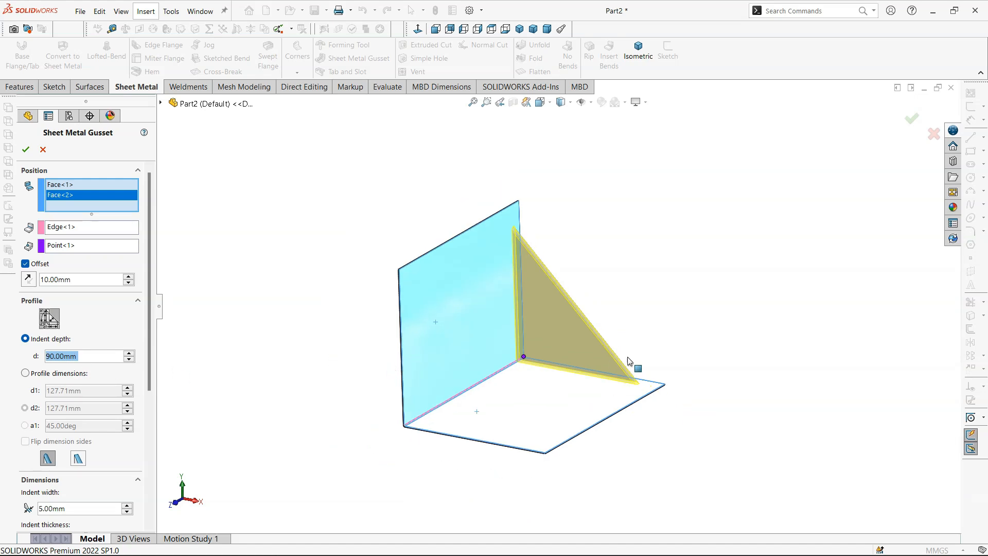
scroll(628, 357, "down", 1)
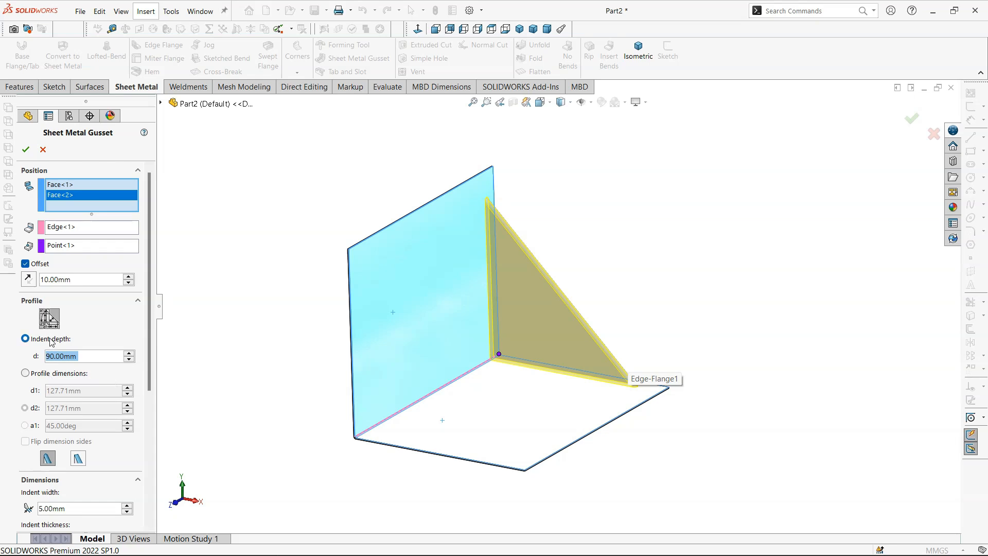
left_click(25, 264)
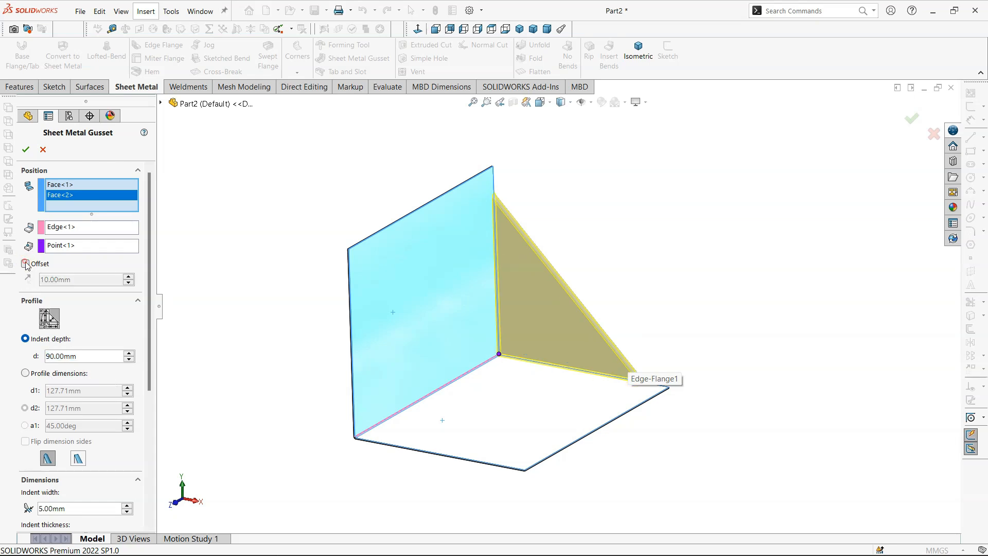
middle_click_drag(715, 408, 641, 433)
scroll(624, 214, "down", 8)
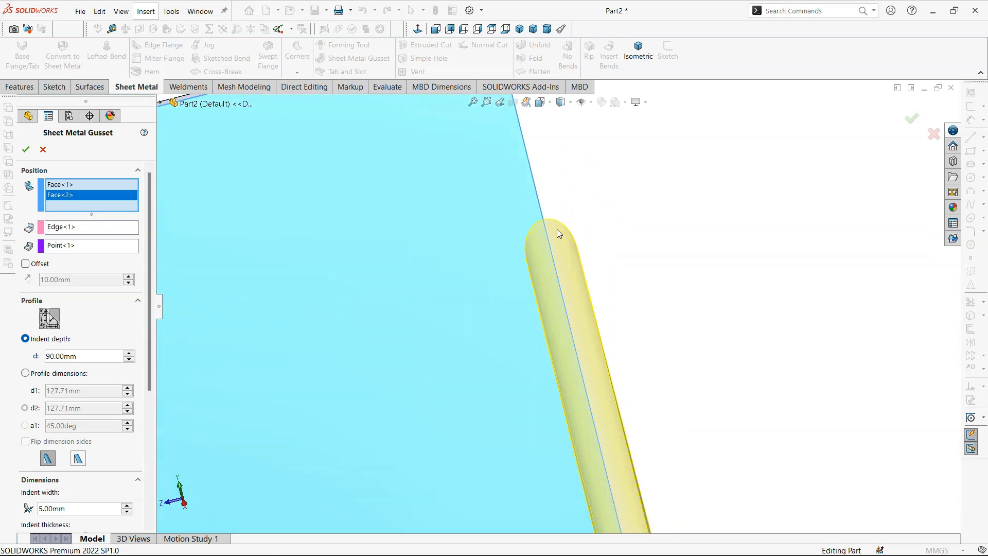
left_click(26, 263)
Set the gusset's offset from the reference point to 30 mm
scroll(657, 414, "up", 8)
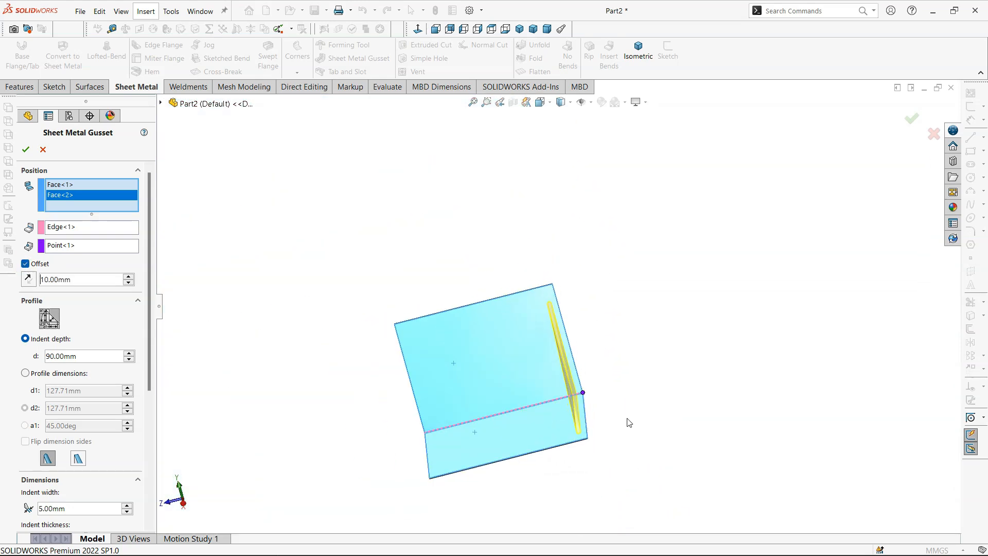
left_click(128, 277)
left_click(129, 277)
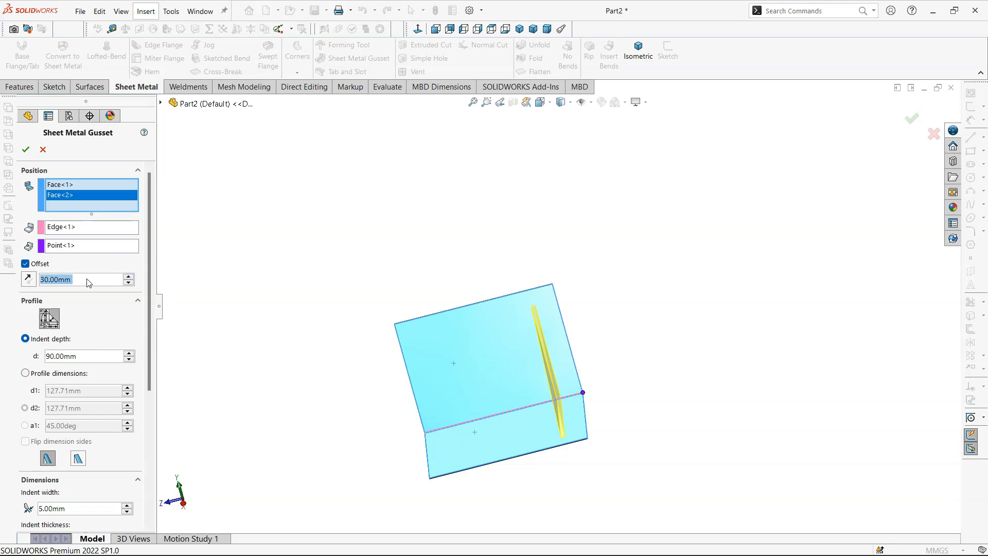
Try half of 150 mm for the gusset's offset, and set it to half of 200 mm, giving 100 mm
type("150/2")
key("Return")
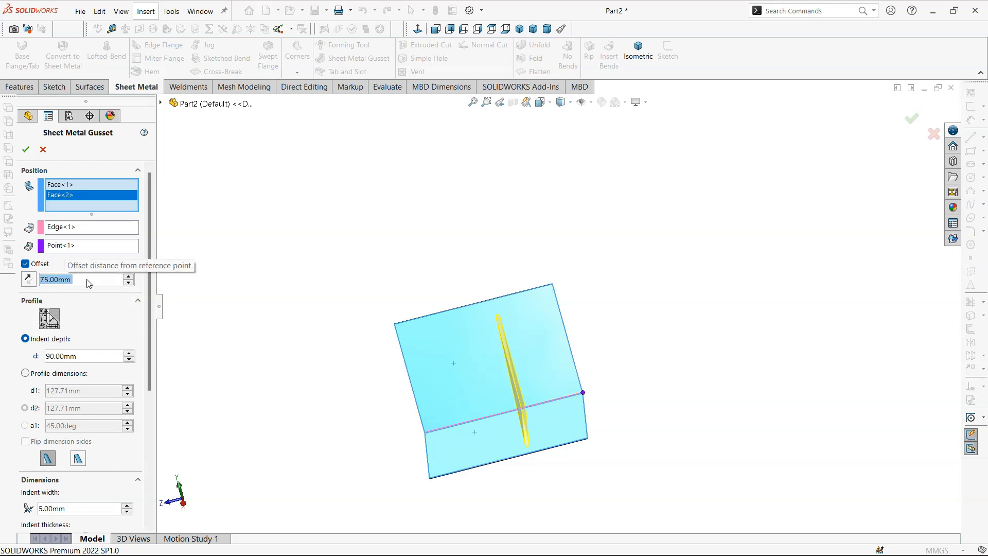
type("200")
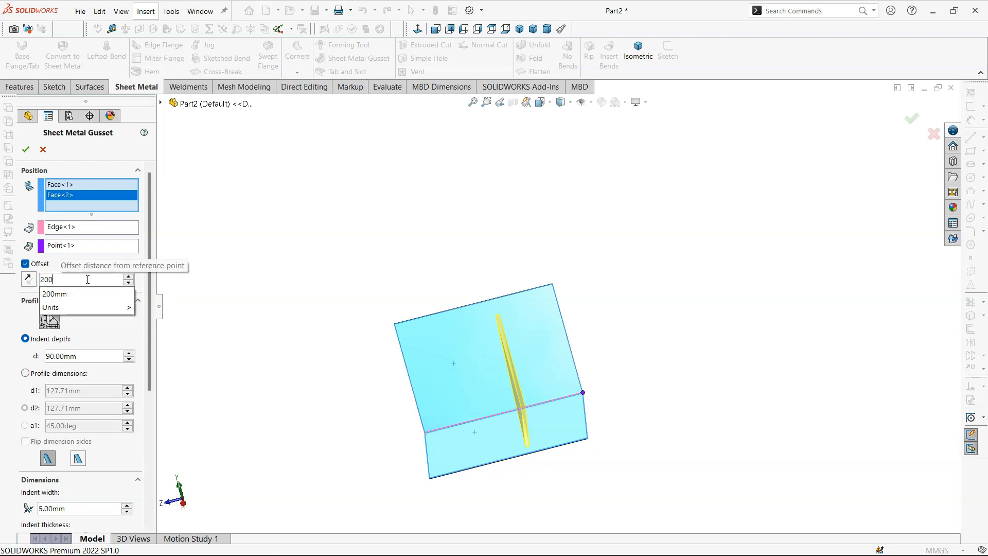
type("/2")
key("Return")
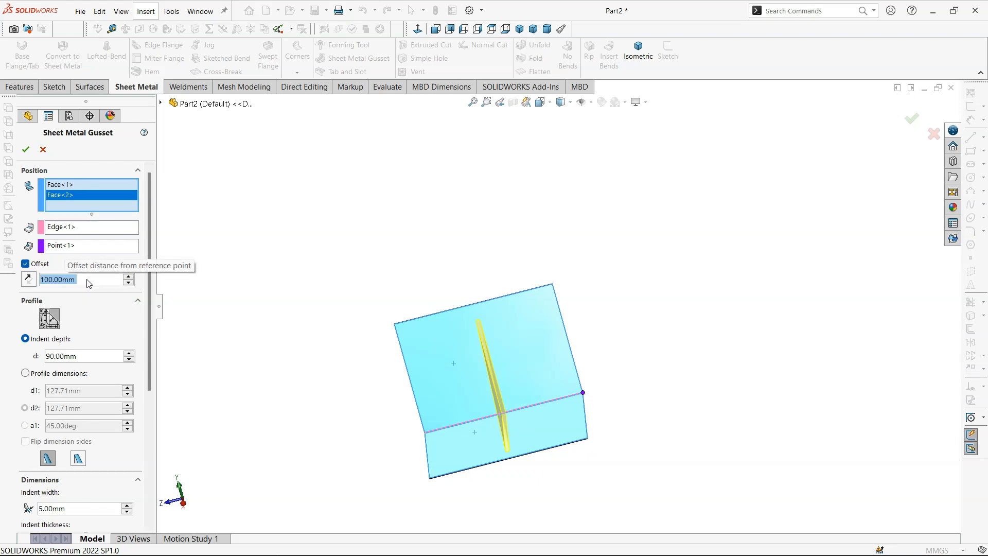
Define the gusset by profile dimensions instead of indent depth, with d1 at 147.71 mm and d2 at 117.71 mm
middle_click_drag(631, 486, 597, 355)
left_click(59, 375)
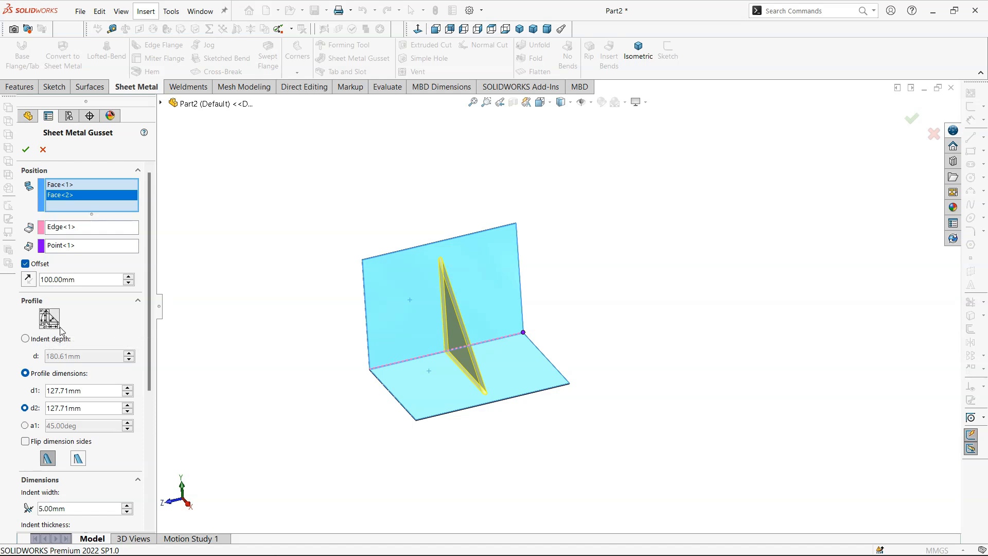
middle_click_drag(592, 371, 649, 356)
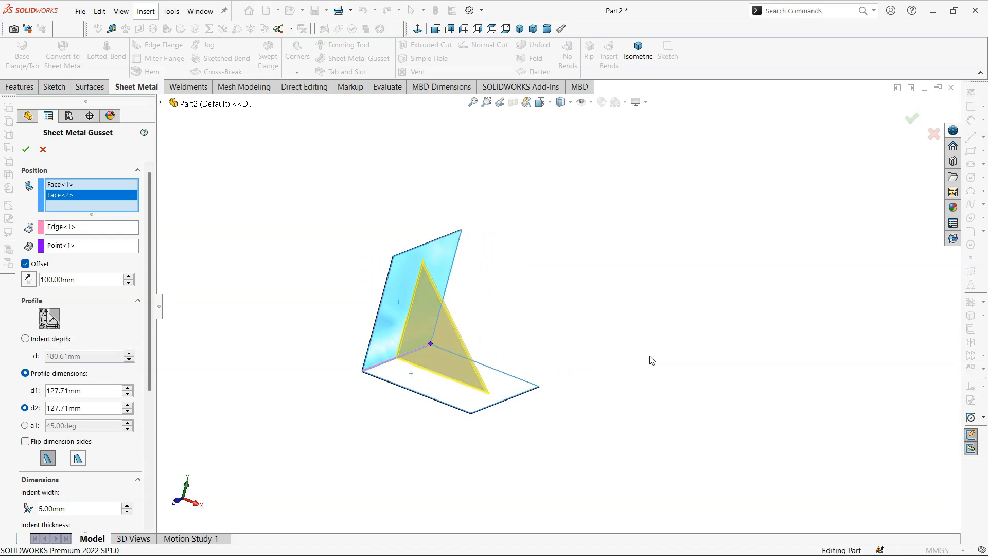
left_click(129, 386)
left_click(129, 386)
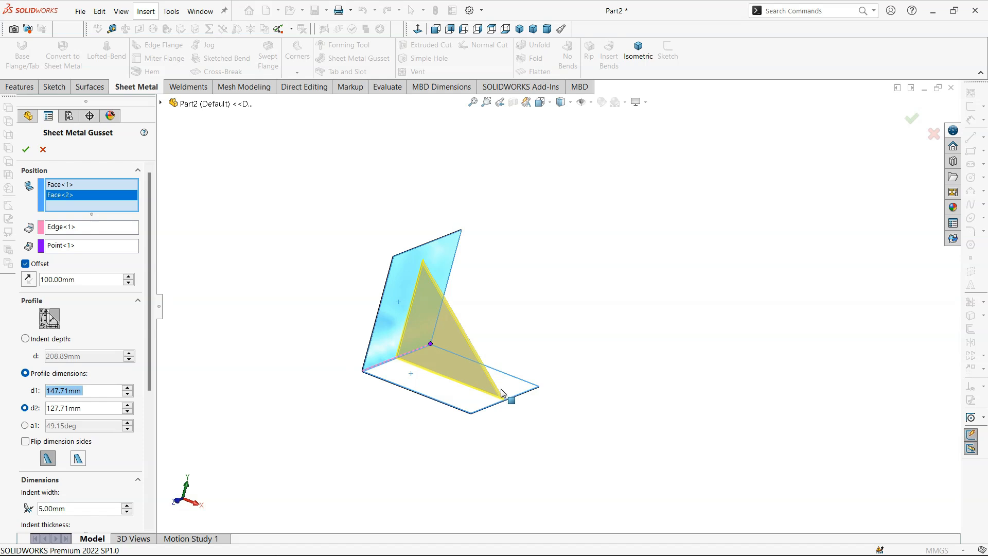
left_click(128, 412)
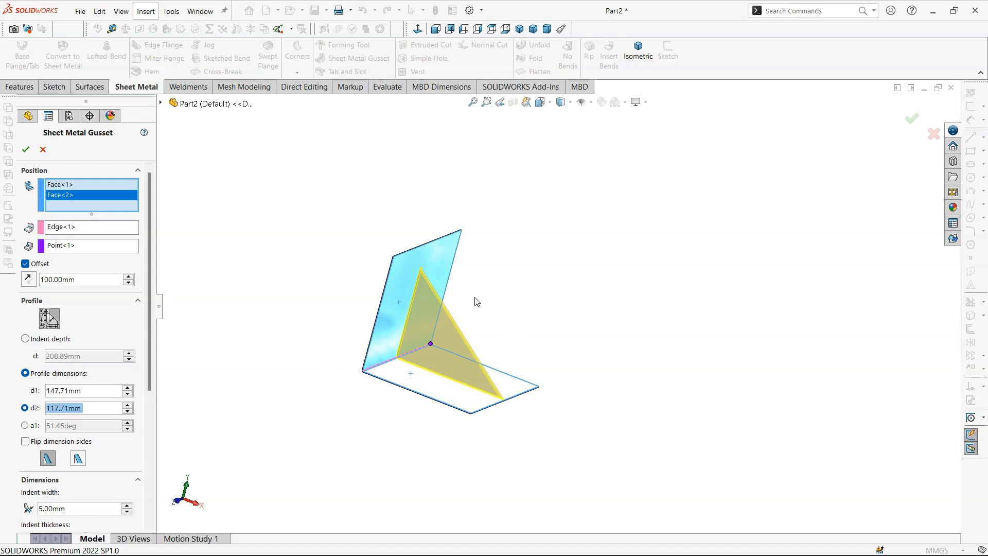
Use angle a1 instead of d2 for the gusset profile and lower it to 44.45 degrees
left_click(25, 426)
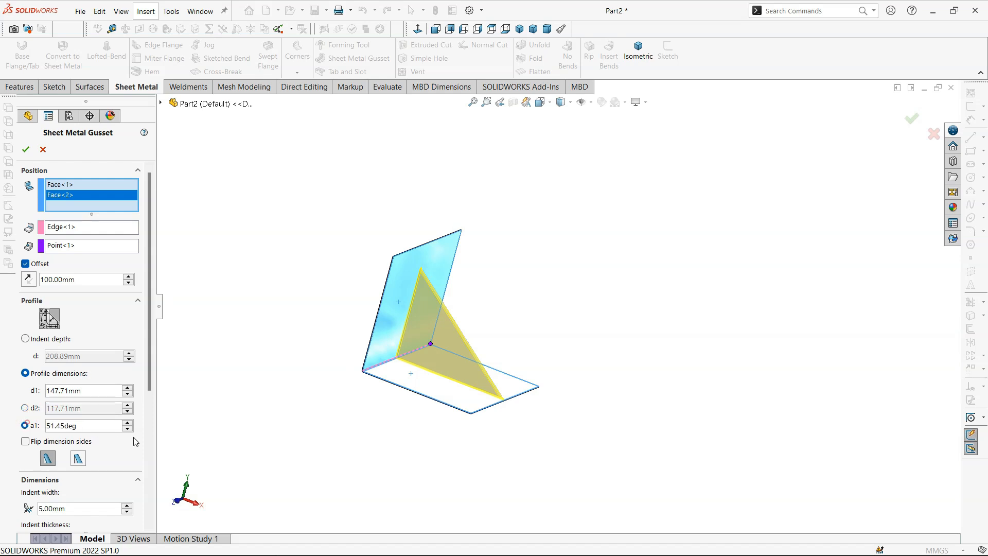
left_click(127, 429)
left_click(127, 429)
left_click(128, 429)
left_click(128, 429)
left_click(127, 429)
left_click(127, 429)
left_click(127, 429)
mouse_move(522, 369)
middle_mouse_down()
mouse_move(549, 340)
mouse_move(538, 375)
middle_mouse_up()
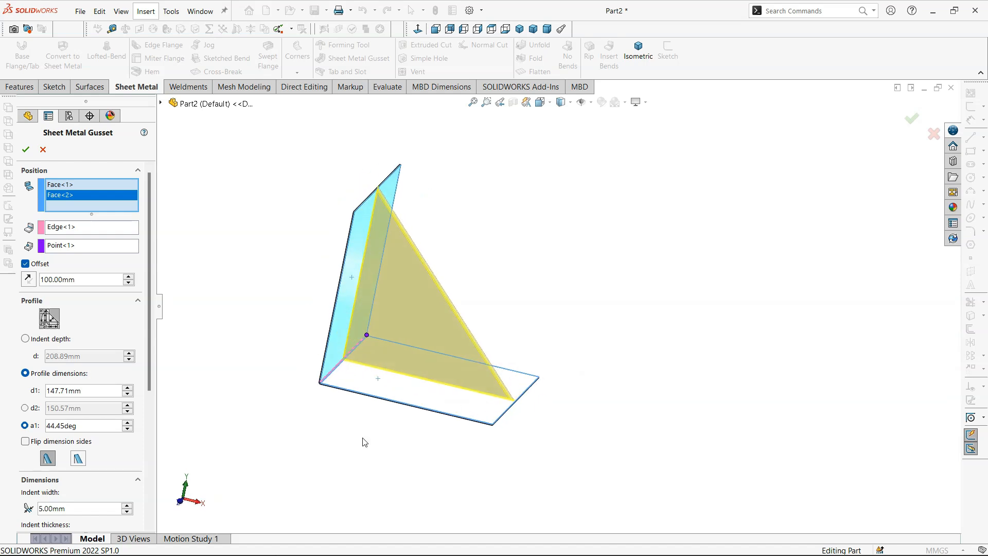
Adjust the gusset's angle a1 to 49.45 degrees and reduce d1 to 137.71 mm
left_click(128, 430)
left_click(128, 430)
left_click(128, 423)
left_click(128, 423)
left_click(127, 423)
left_click(128, 423)
left_click(128, 423)
left_click(128, 423)
left_click(128, 423)
left_click(128, 393)
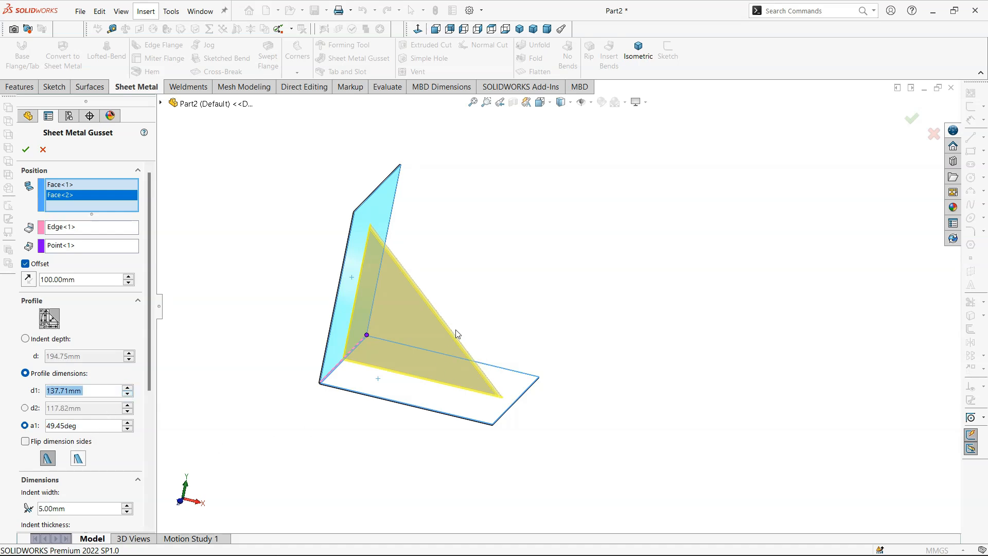
Inspect the gusset's rounded tip, change the gusset to the flat type, and enable a 1 mm edge fillet
scroll(455, 297, "down", 4)
middle_click_drag(444, 307, 353, 251)
scroll(402, 262, "up", 2)
scroll(419, 205, "down", 6)
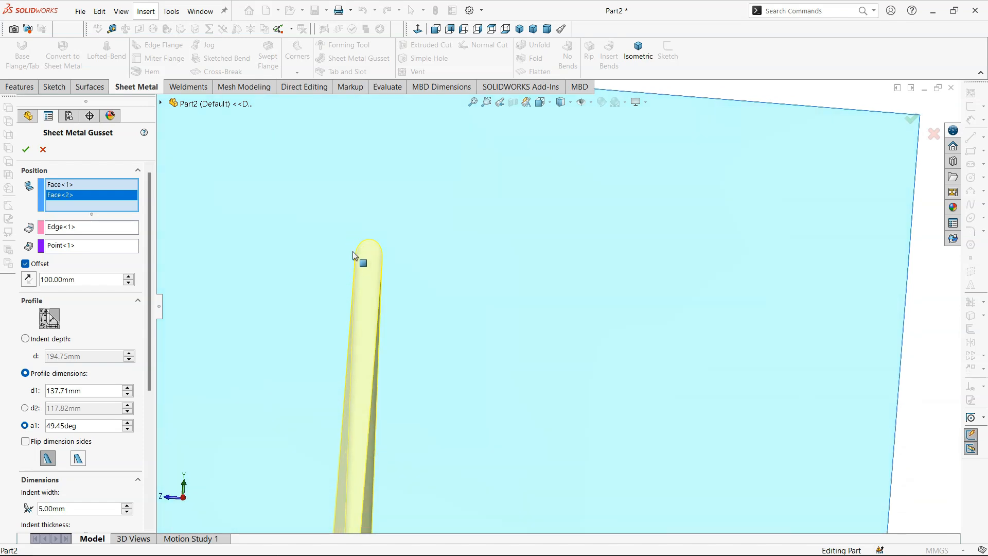
left_click(80, 463)
scroll(464, 317, "up", 5)
scroll(466, 316, "down", 2)
middle_click_drag(466, 315, 521, 355)
left_click(28, 490)
left_click(75, 490)
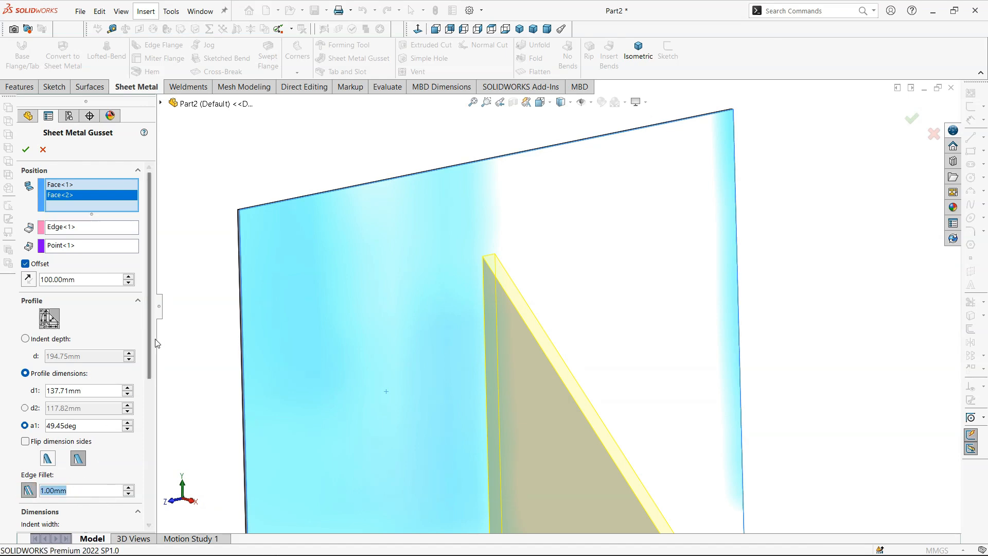
Set the gusset's indent width to 15 mm
left_click_drag(149, 342, 147, 442)
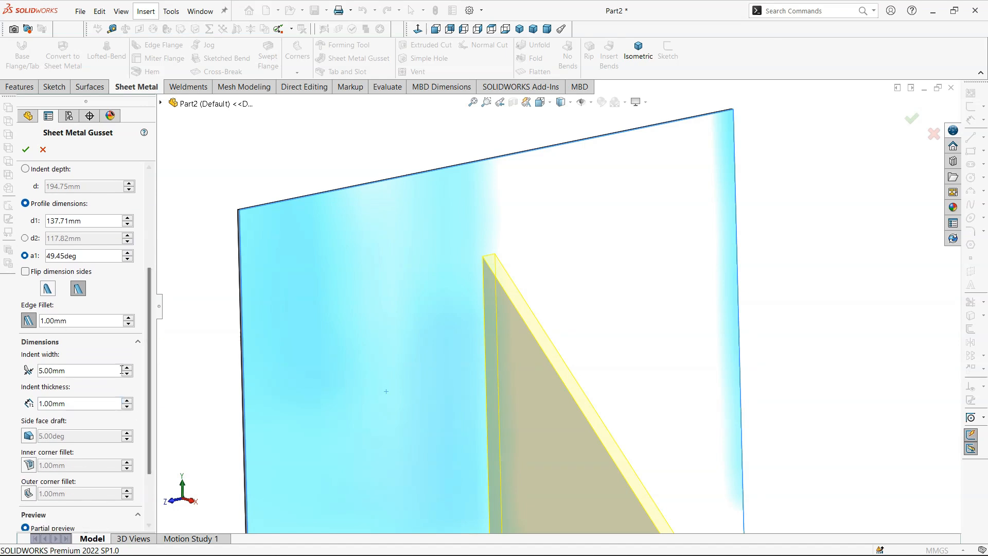
middle_click_drag(544, 330, 528, 348)
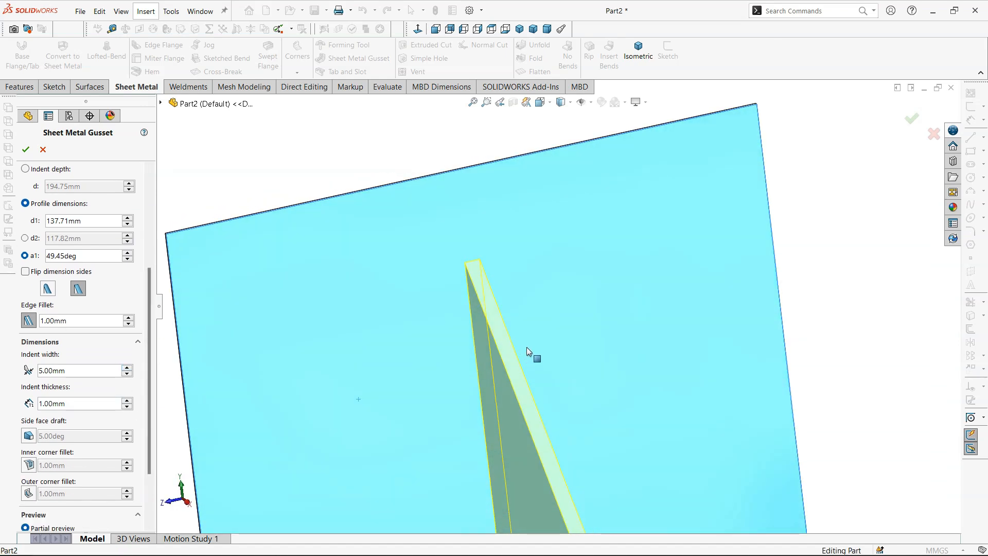
left_click(127, 367)
scroll(491, 368, "up", 6)
mouse_move(596, 377)
middle_mouse_down()
mouse_move(576, 364)
mouse_move(592, 377)
middle_mouse_up()
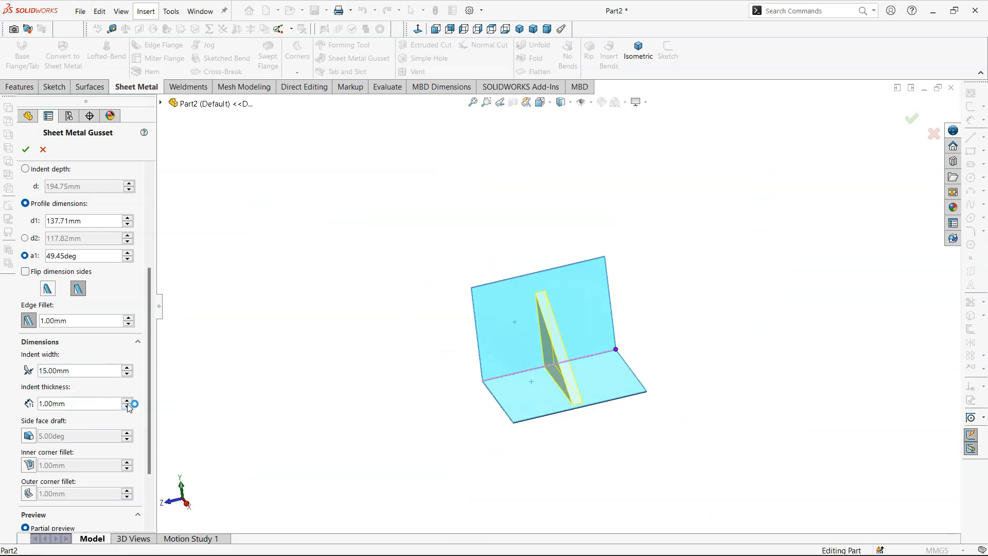
Set the gusset's indent thickness to 5 mm
middle_click_drag(574, 345, 669, 331)
middle_click_drag(624, 370, 554, 267)
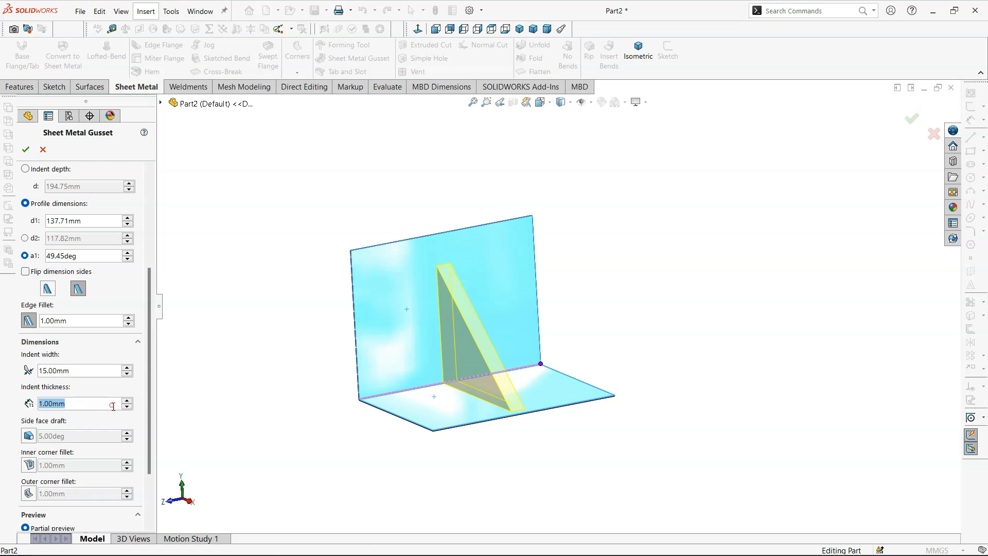
type("5")
key("Return")
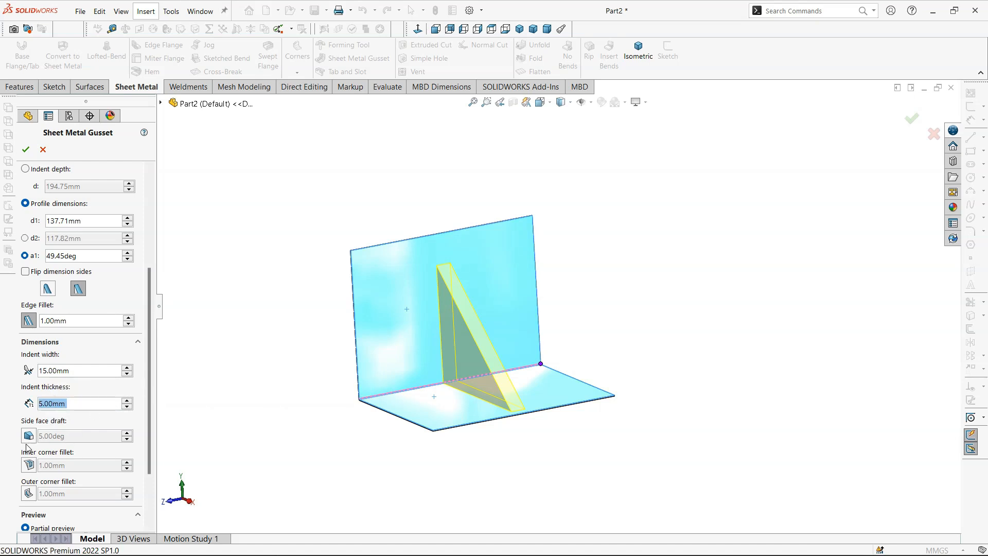
Enable the gusset's inner and outer corner fillets at 1 mm each and show the full preview
left_click(30, 465)
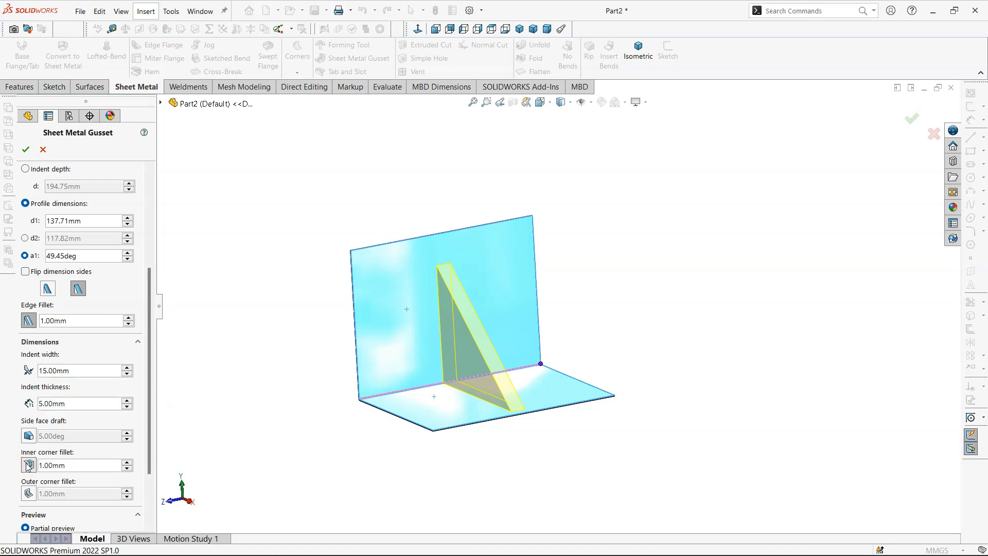
left_click(28, 493)
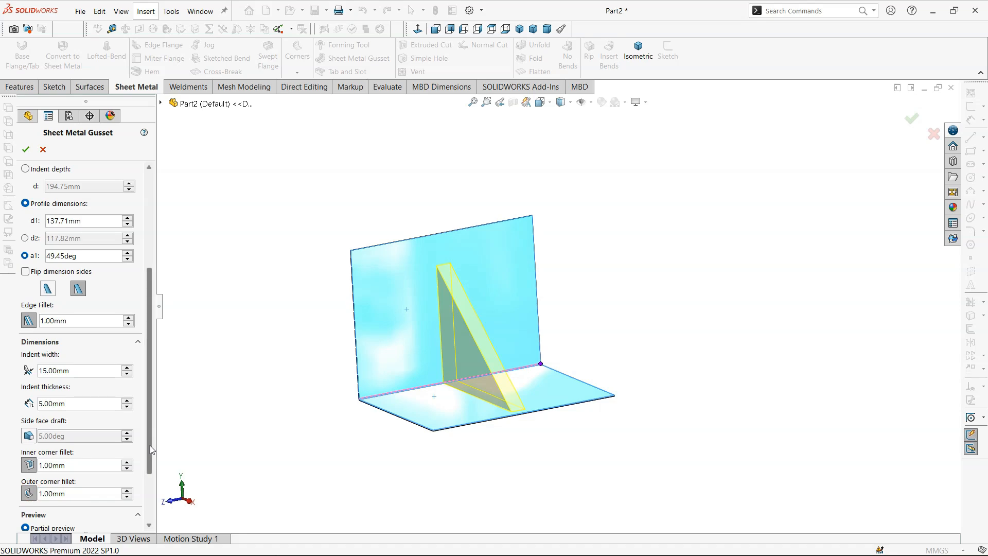
left_click_drag(150, 446, 151, 515)
left_click(52, 461)
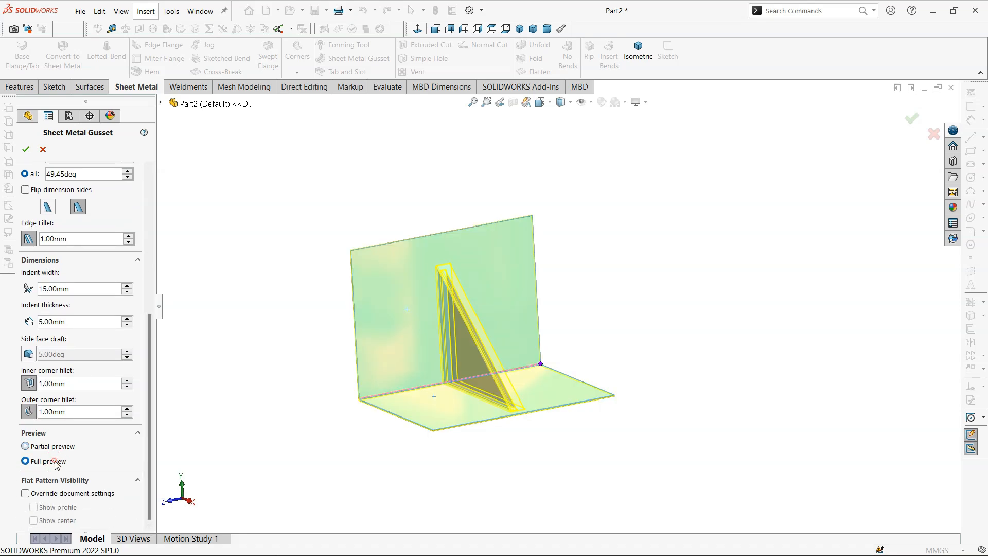
Set the gusset's indent thickness to 2 mm and accept the gusset feature
middle_click_drag(406, 329, 529, 353)
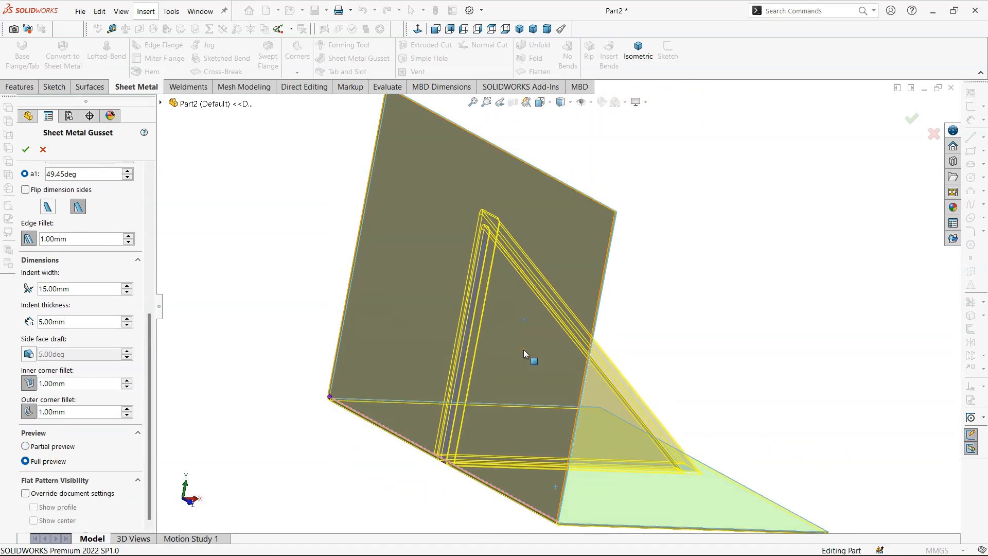
scroll(519, 257, "down", 6)
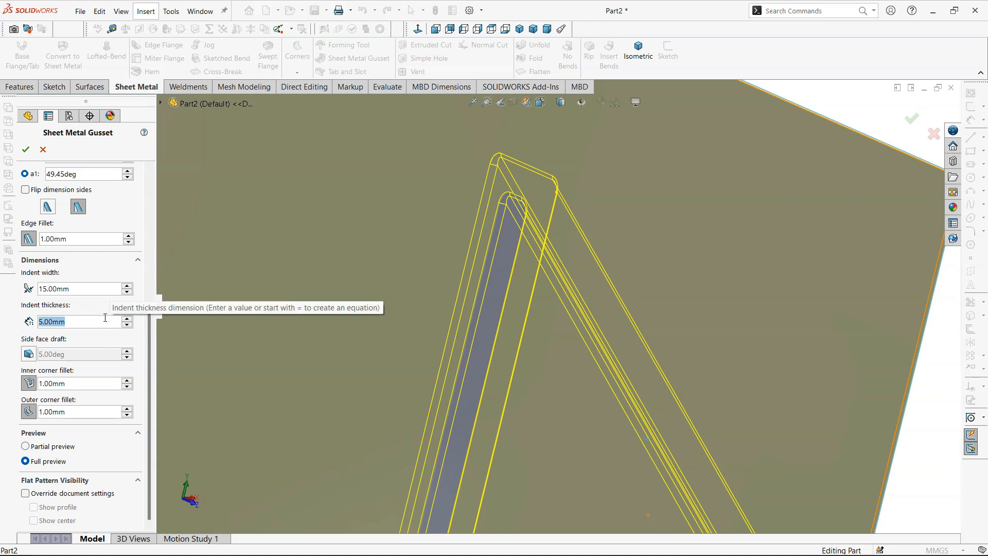
type("2")
key("Return")
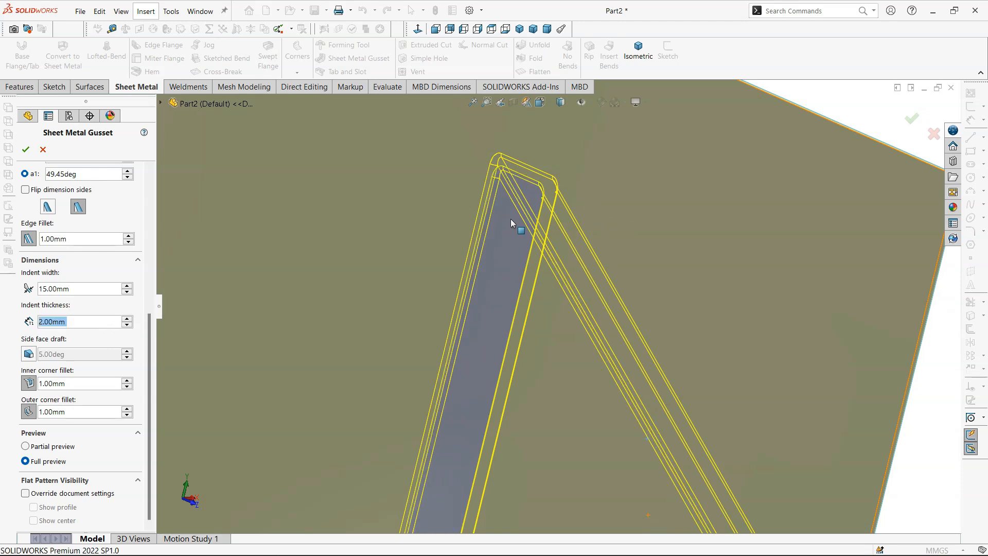
scroll(392, 366, "up", 8)
middle_click_drag(586, 347, 510, 358)
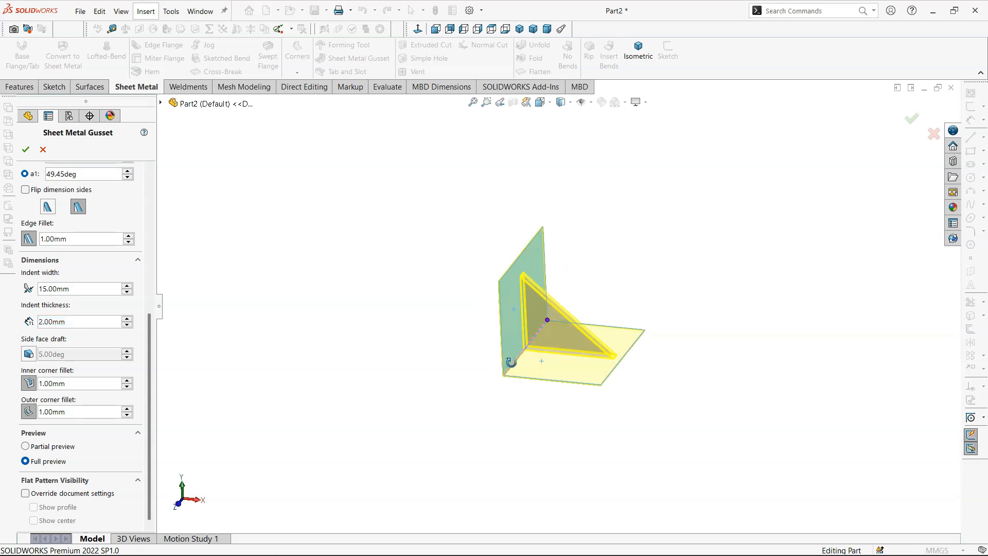
left_click(25, 149)
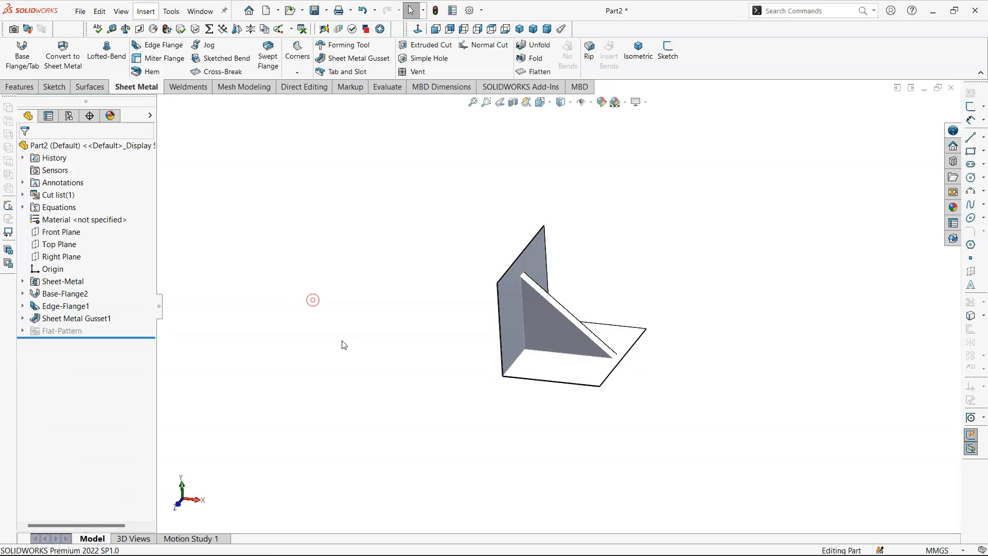
Section the part at the Front Plane and examine the gusset's upper corner from the front view
middle_click_drag(759, 307, 643, 334)
left_click(513, 102)
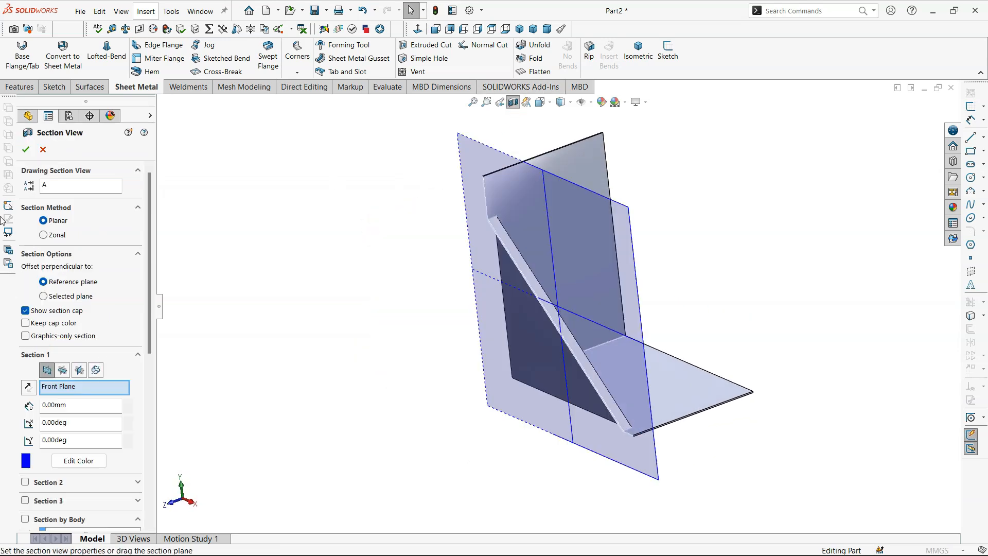
left_click(26, 149)
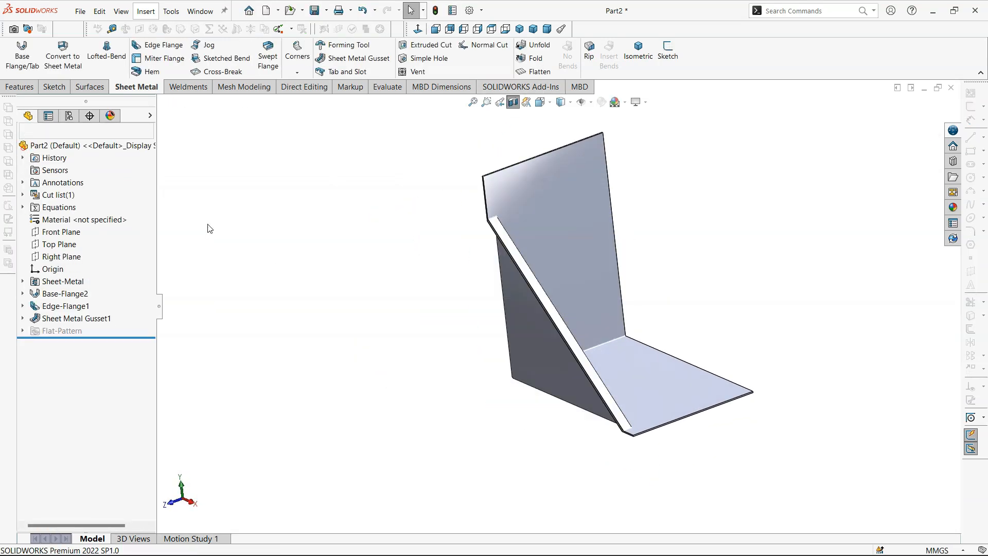
left_click(437, 31)
scroll(424, 211, "down", 6)
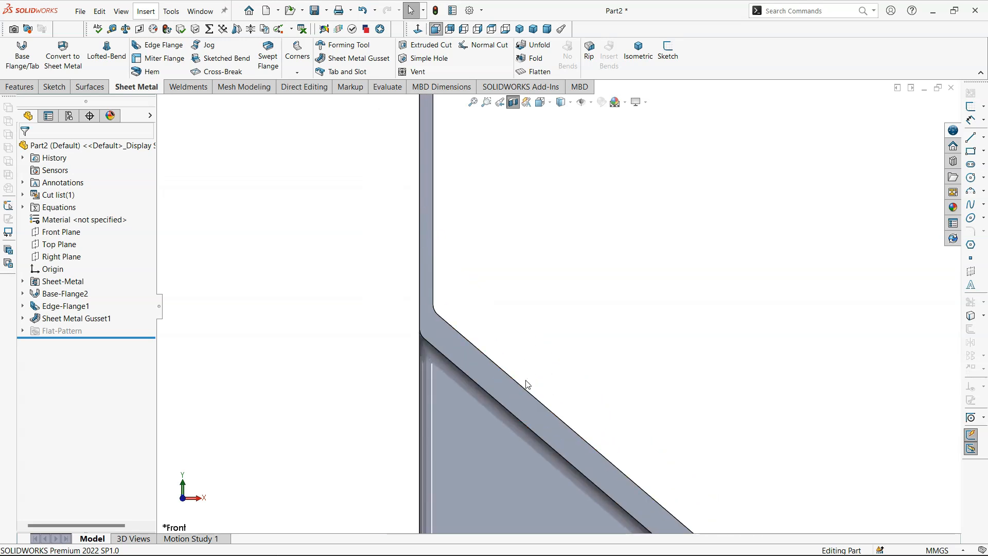
Edit the sheet metal gusset to use the rounded type instead of the flat type
left_click(78, 319)
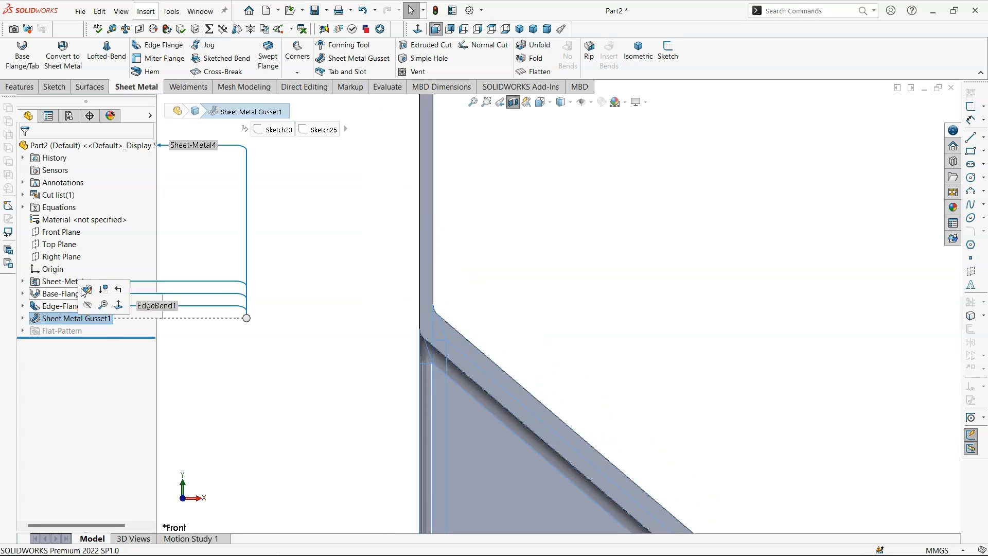
left_click(85, 289)
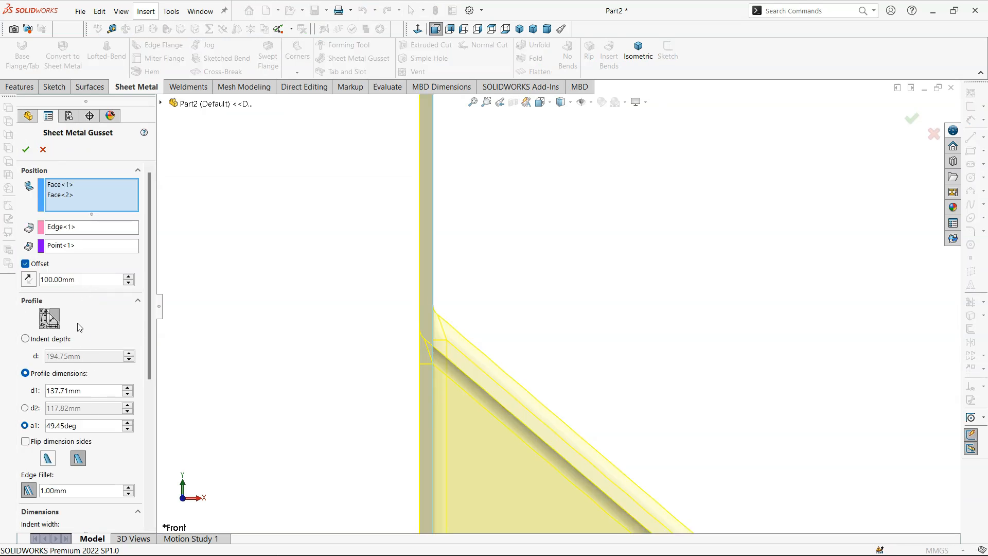
scroll(83, 392, "down", 3)
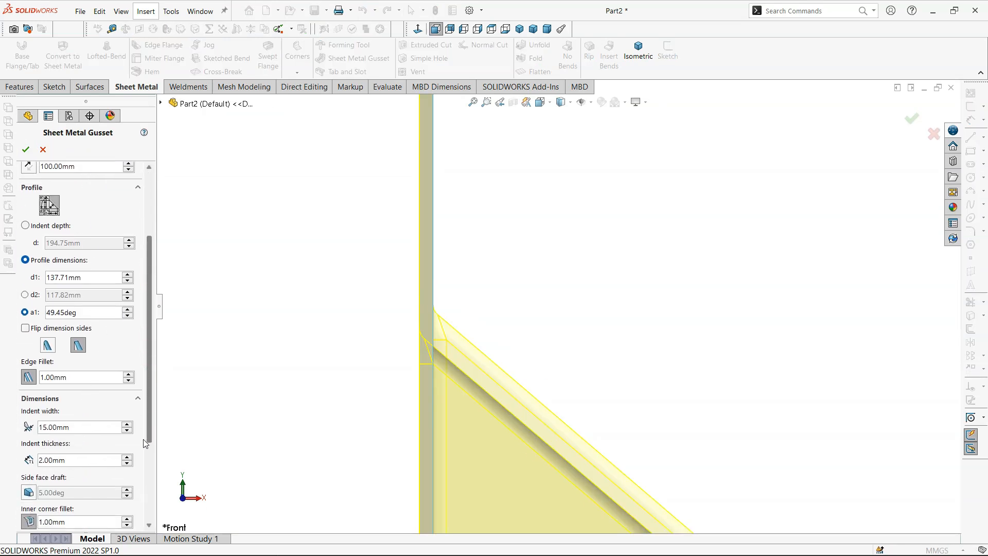
left_click(48, 344)
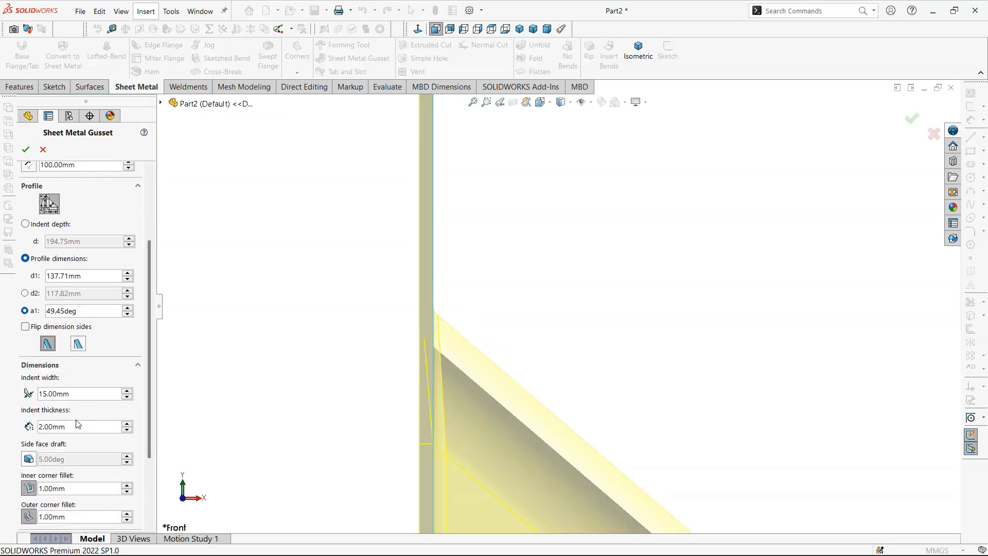
left_click(33, 151)
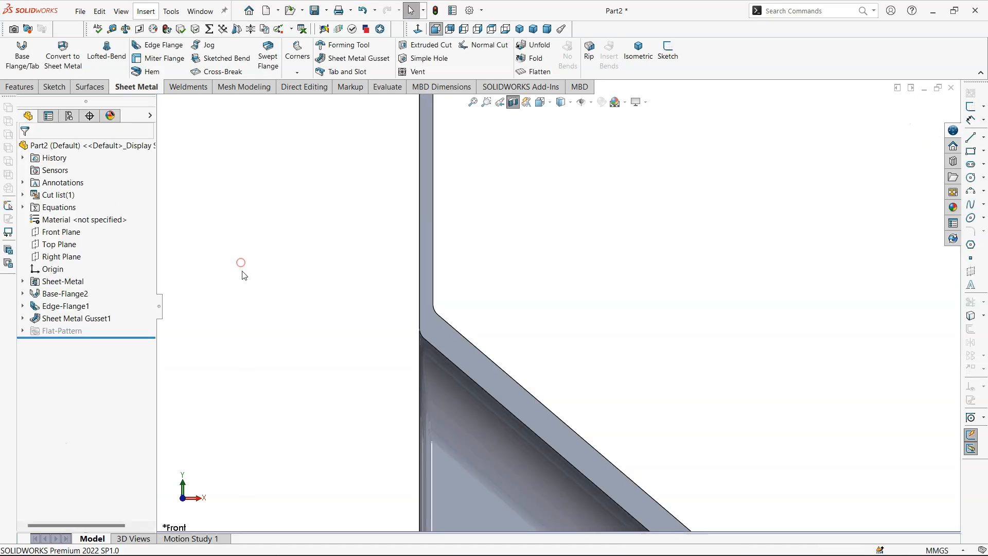
Edit the sheet metal gusset to enable its side face draft and set the draft to 0 degrees
middle_click_drag(520, 110, 607, 206)
left_click(62, 317)
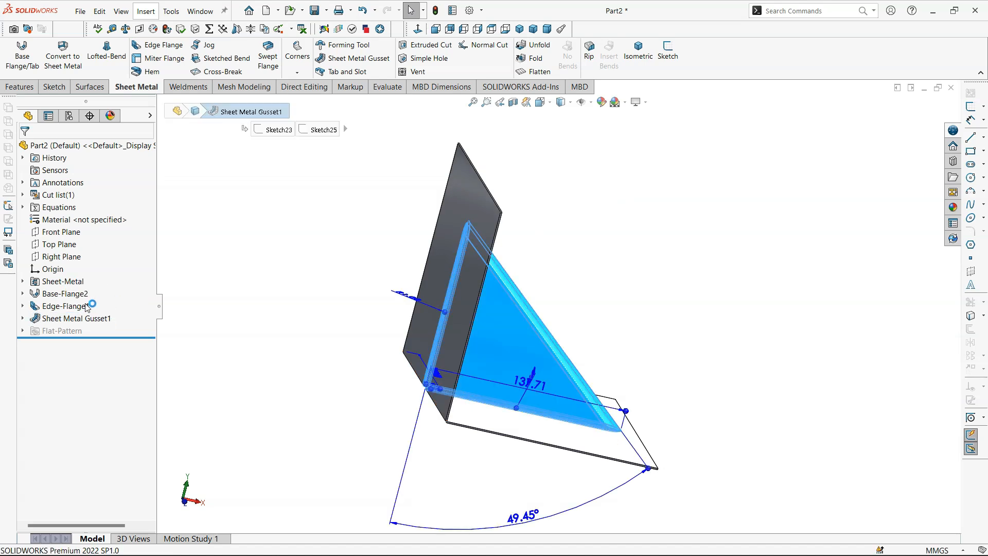
scroll(147, 290, "down", 6)
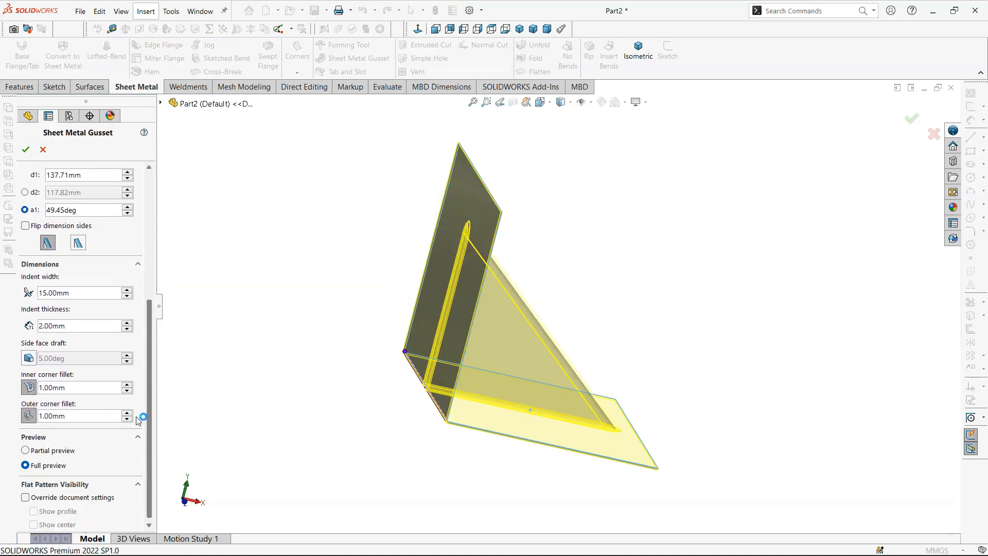
left_click(29, 354)
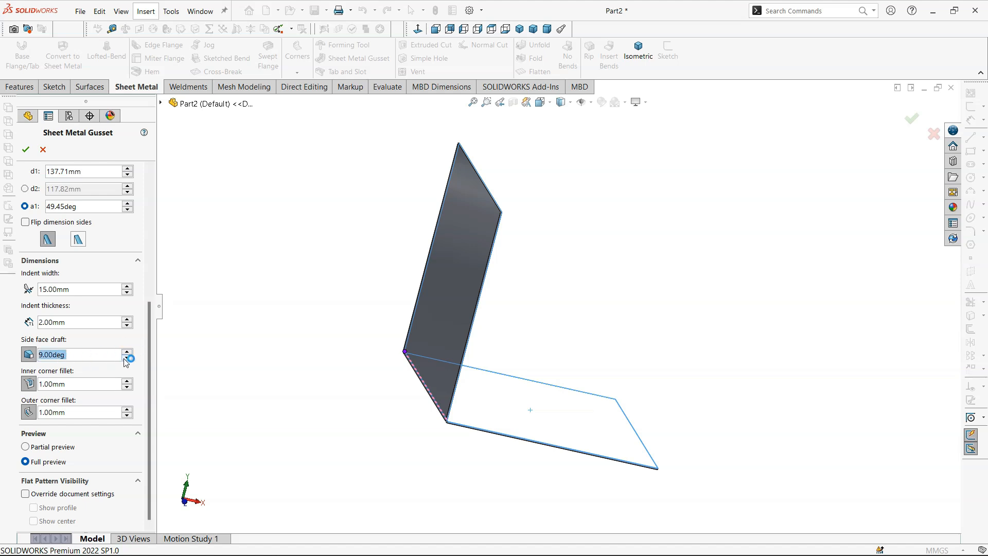
left_click(126, 359)
left_click(126, 358)
left_click(126, 359)
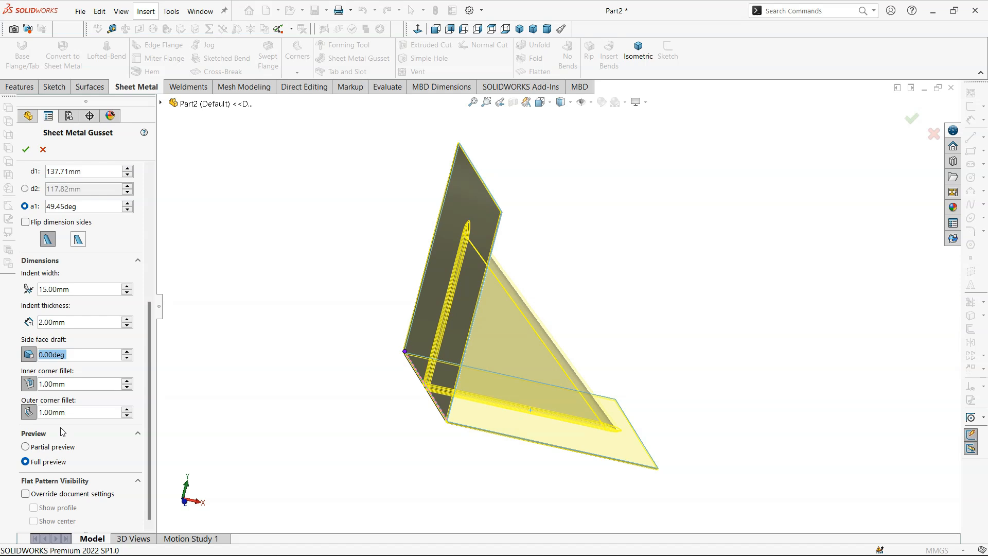
Set the gusset's outer corner fillet to 2 mm and accept the edited feature
left_click(126, 410)
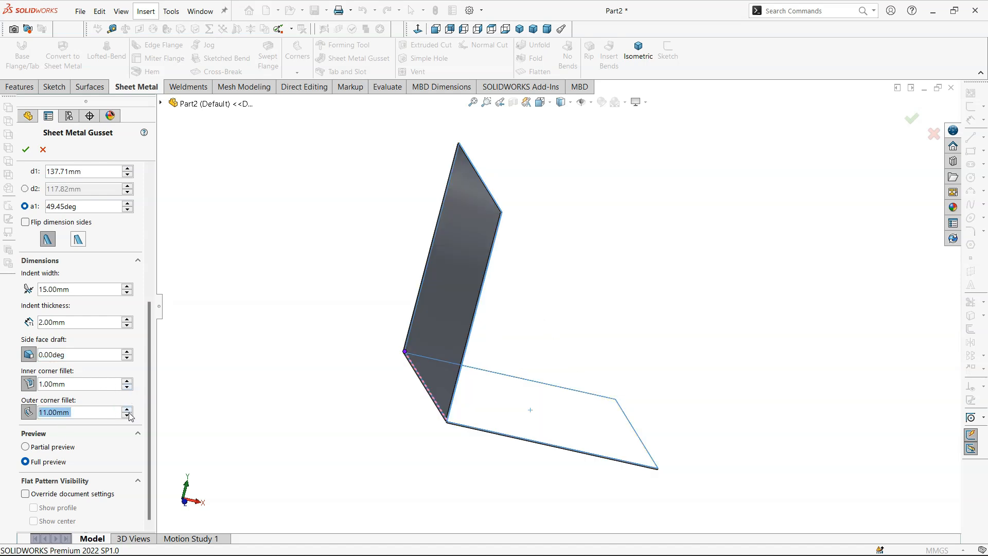
type("2")
key("Return")
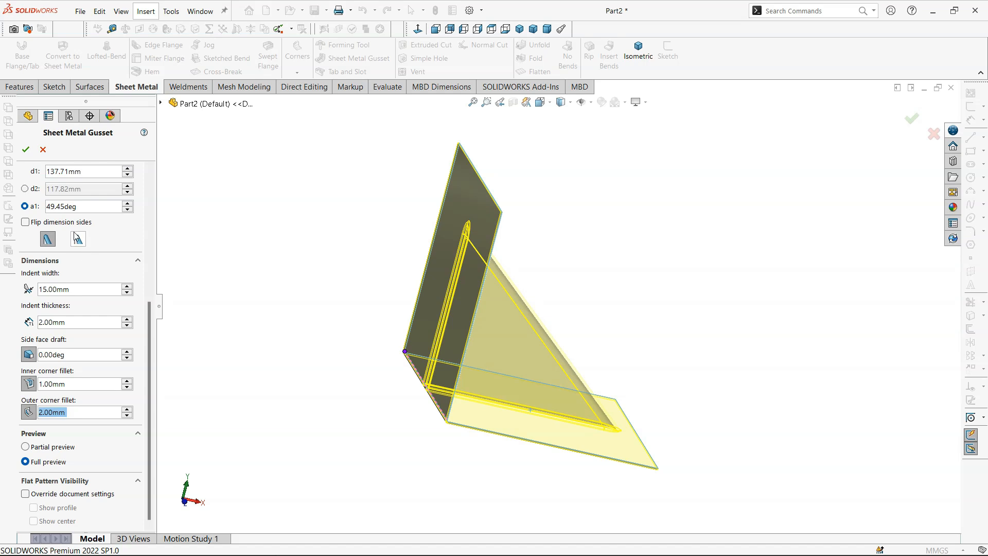
left_click(258, 280)
right_click_drag(259, 288, 309, 295)
Examine the gusset's indent from the back and underside of the bend, ending in the trimetric view
middle_click_drag(761, 362, 624, 309)
middle_click_drag(673, 405, 681, 322)
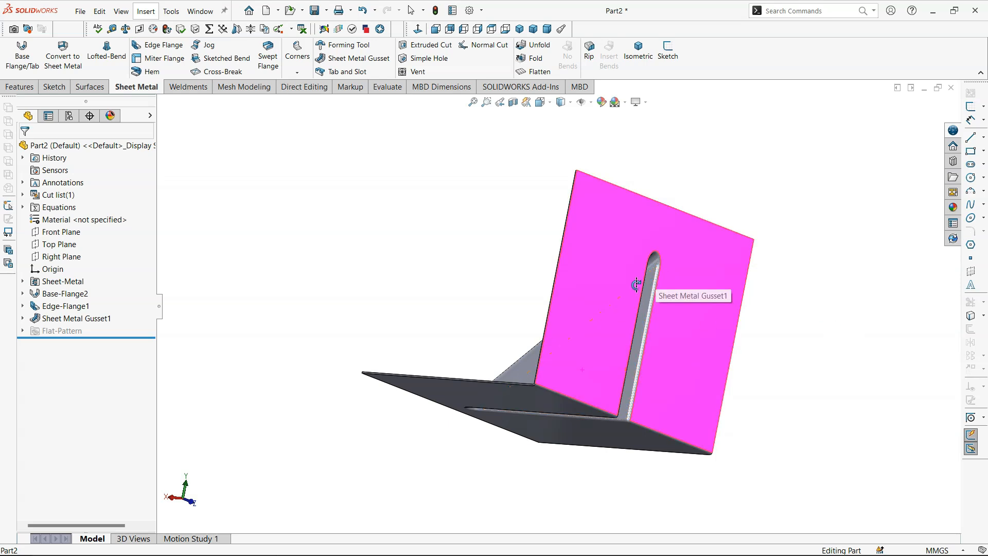
middle_click_drag(633, 292, 512, 357)
right_click_drag(411, 348, 386, 357)
middle_click_drag(722, 509, 382, 329)
right_click_drag(340, 278, 480, 199)
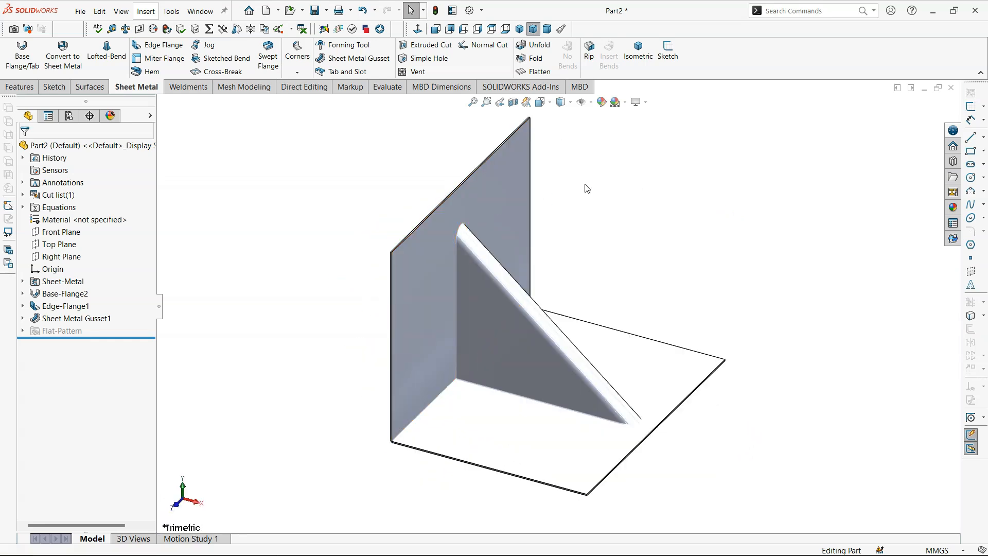